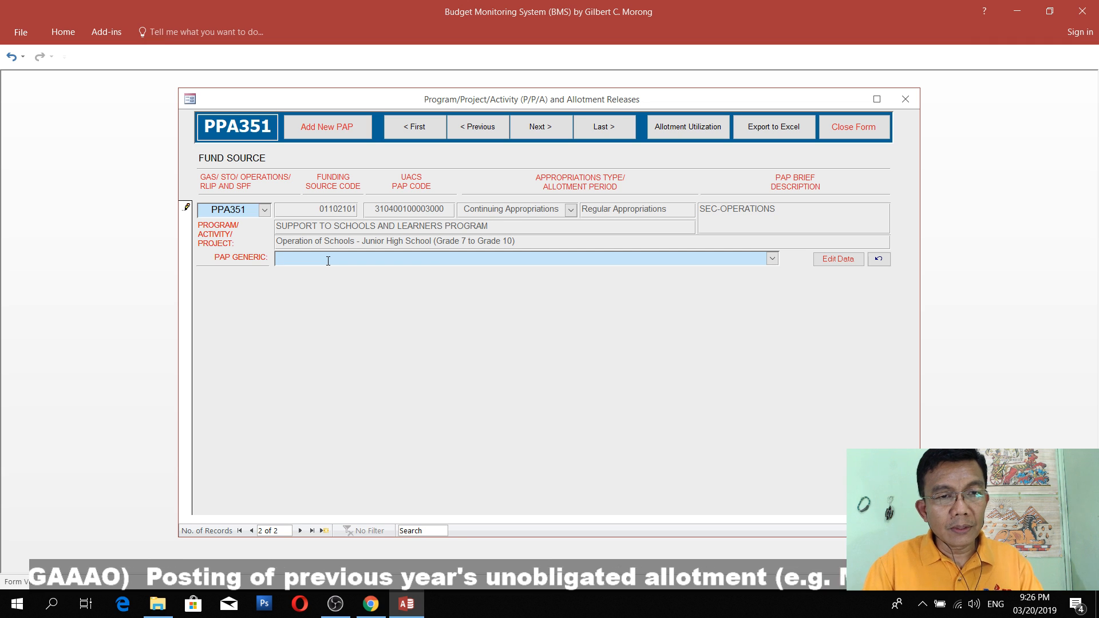
Set the record's generic PAP to PPA351 - Operation of Schools - Junior High School (Grade 7 to Grade 10)
type("pp")
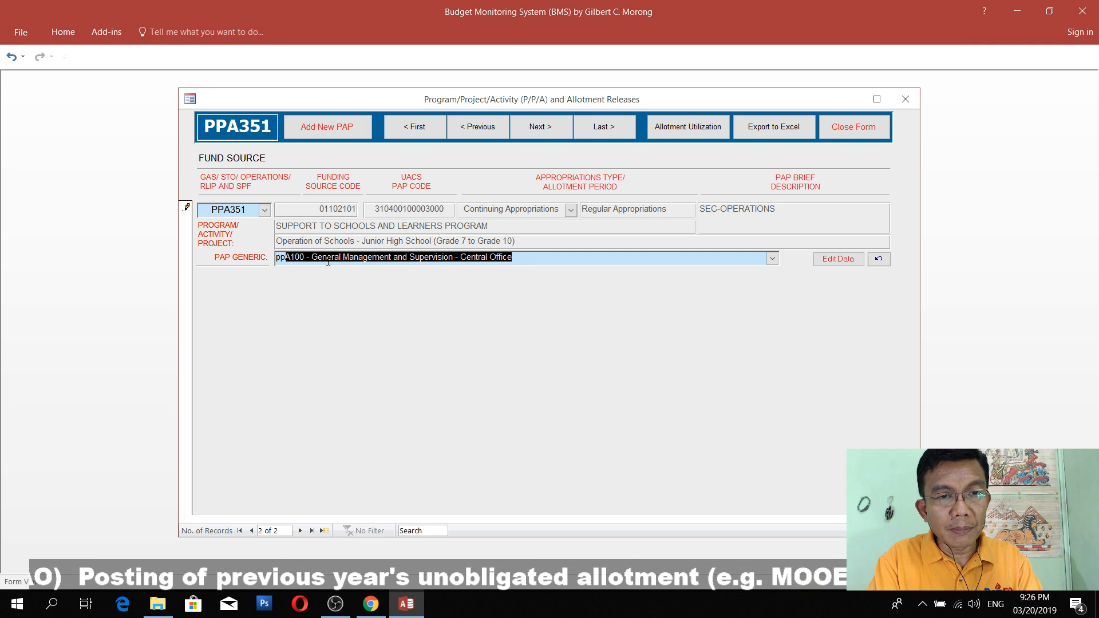
type("a")
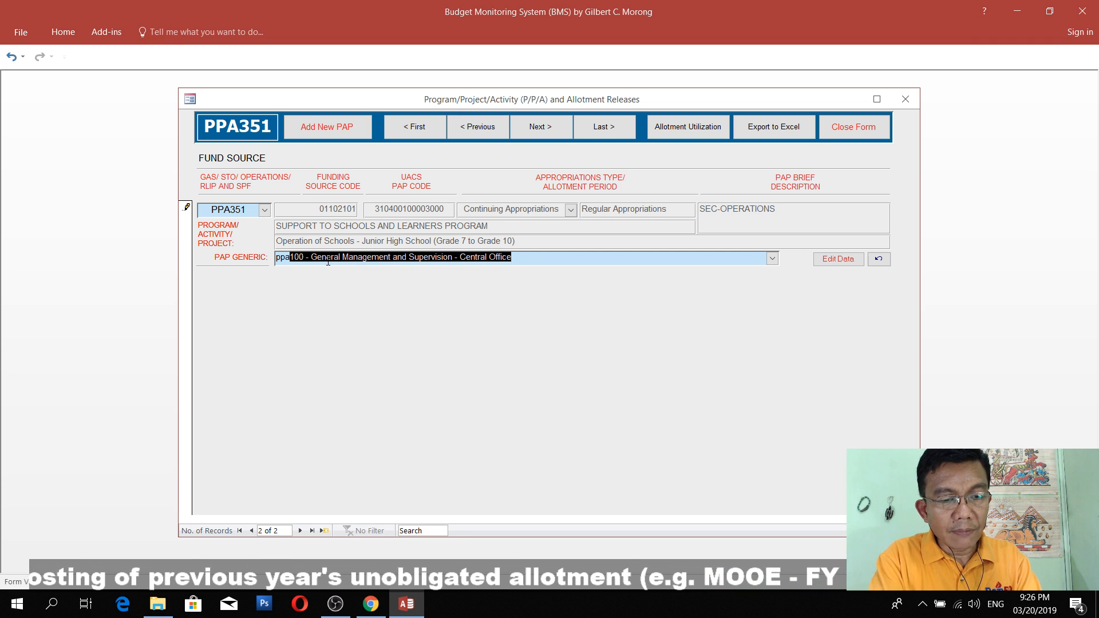
type("351")
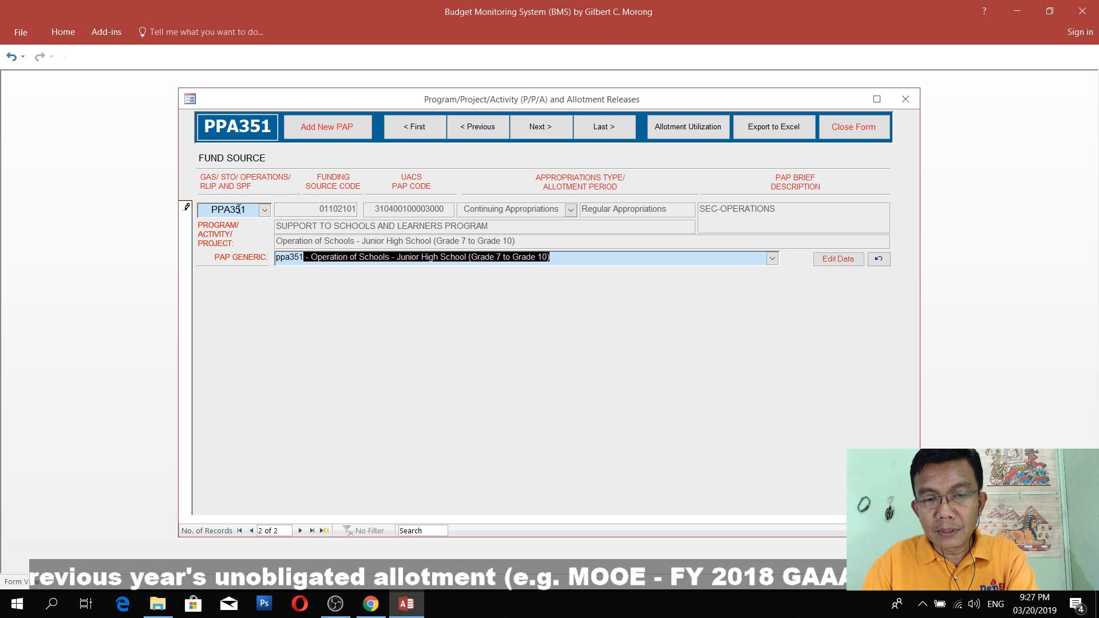
key("Return")
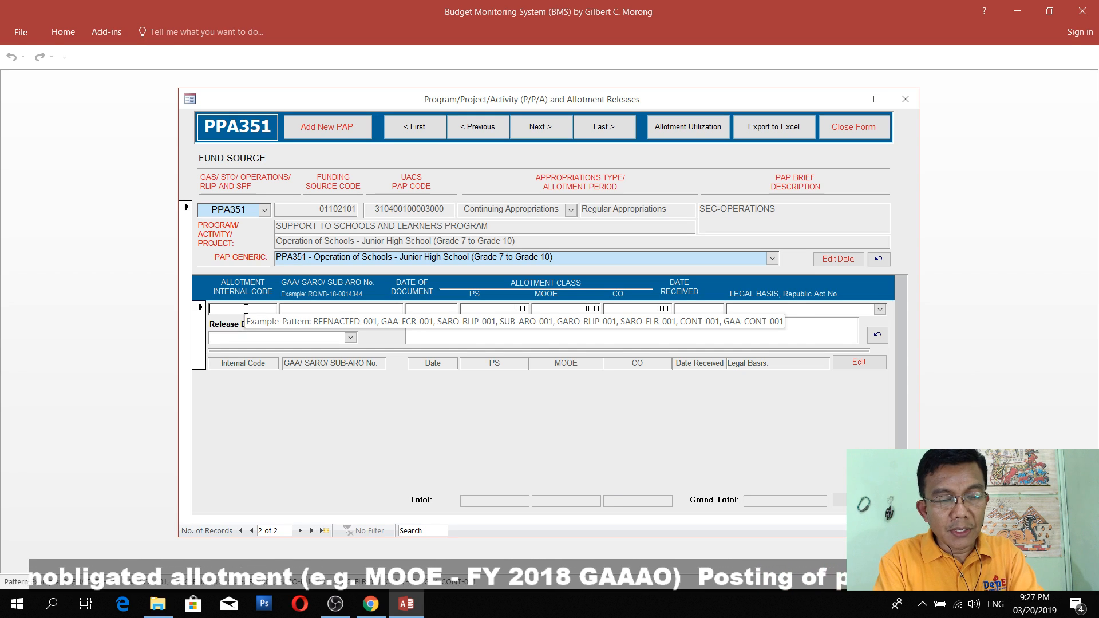
Give the allotment release the internal code GAA-CONT-001 and the GAA/SARO/SUB-ARO number FY 2018 GAAAO
type("GAA-")
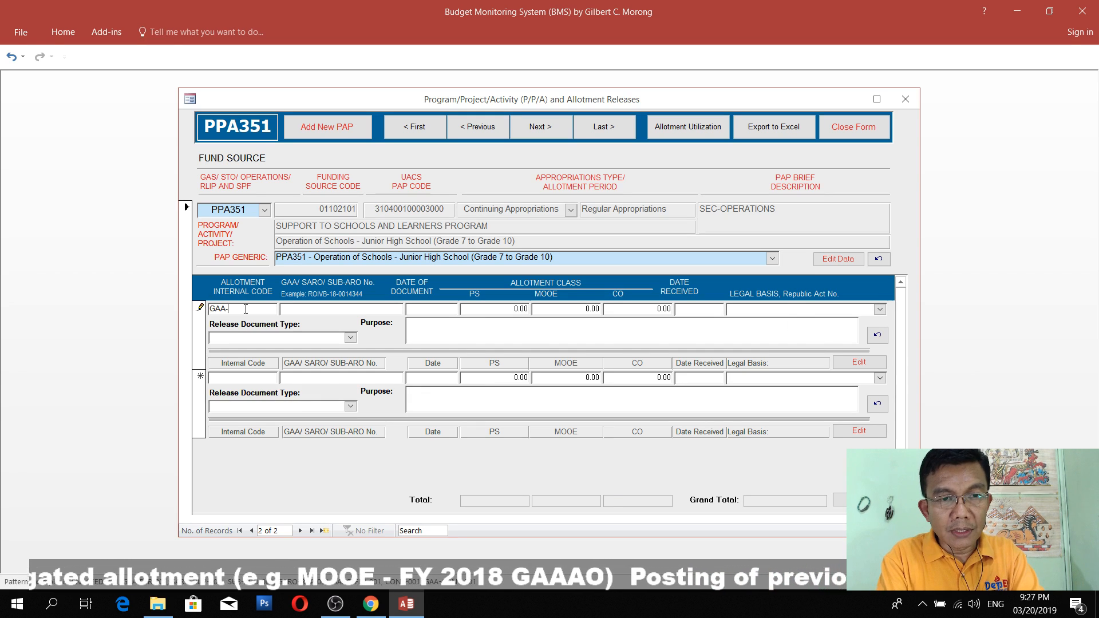
type("CONT-")
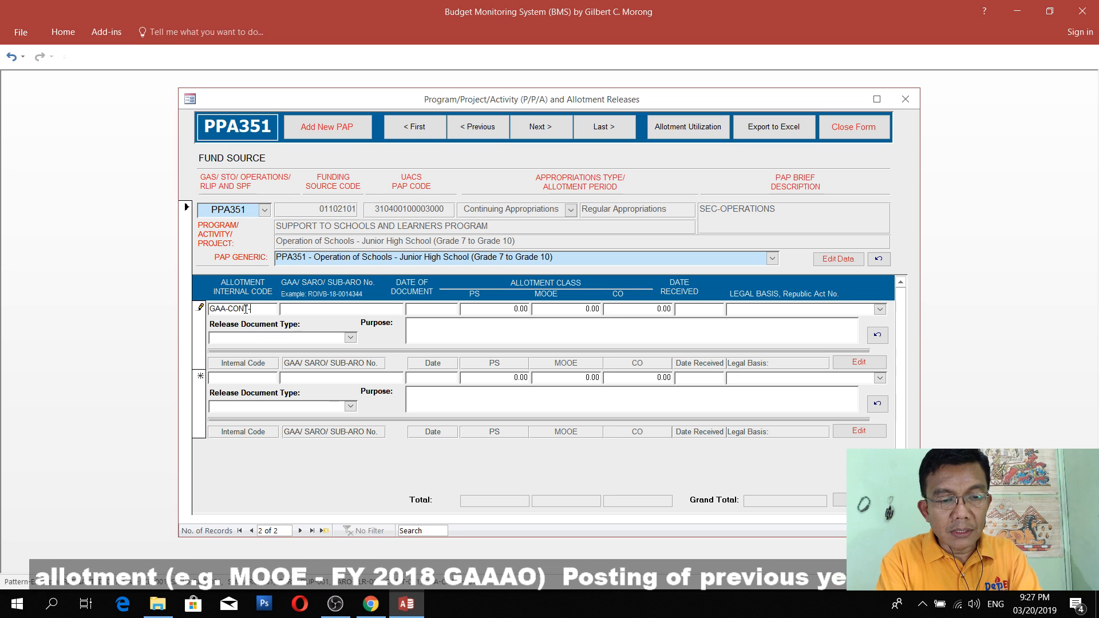
type("001")
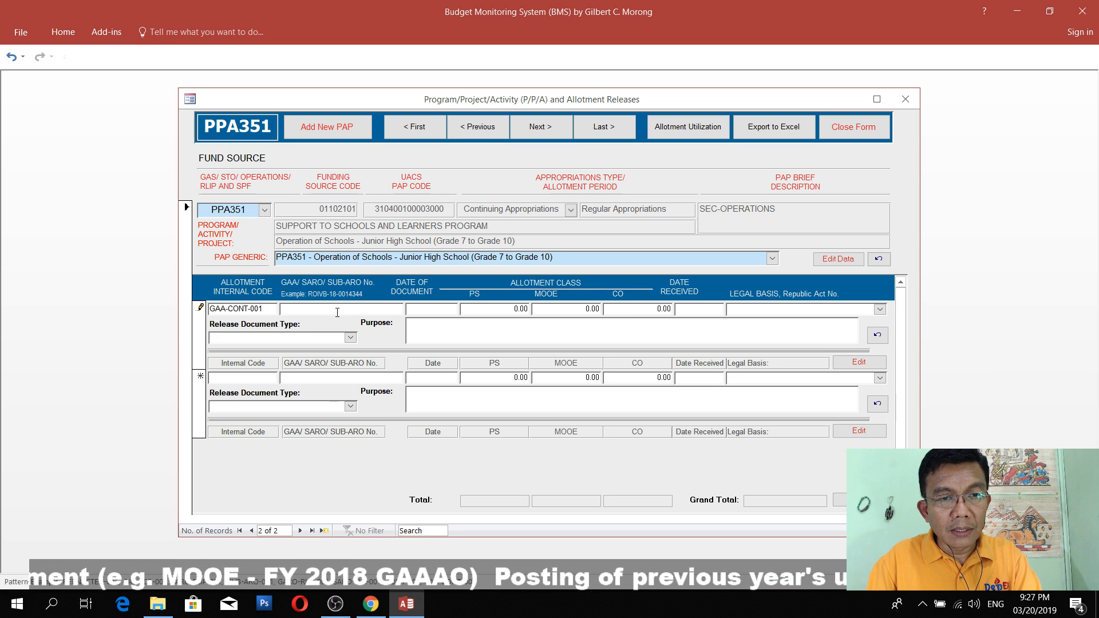
type("FY")
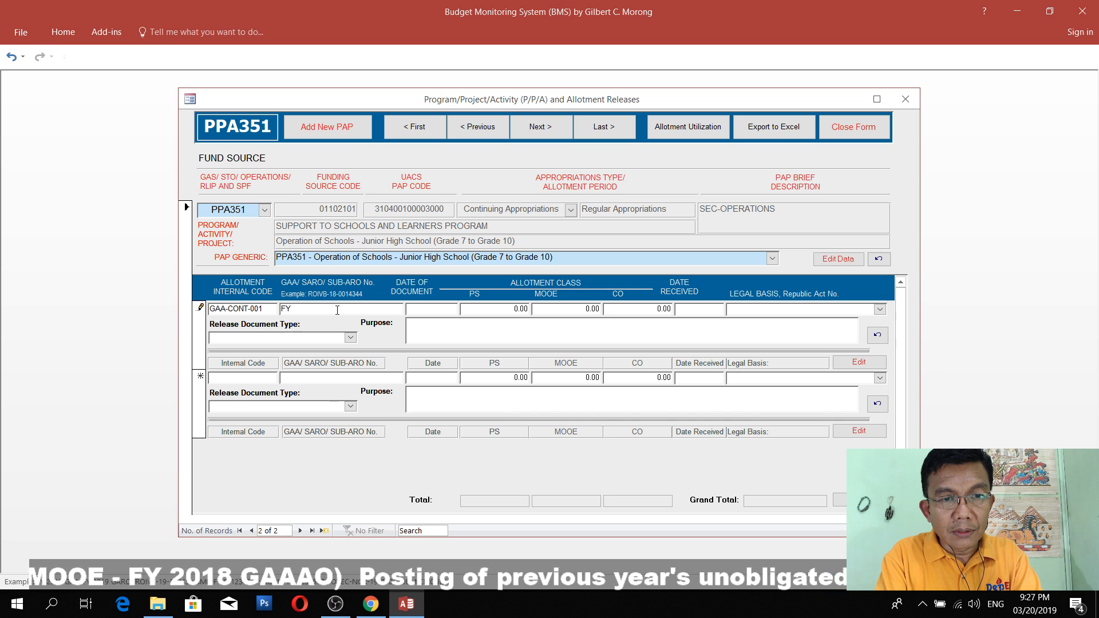
type(" 2018")
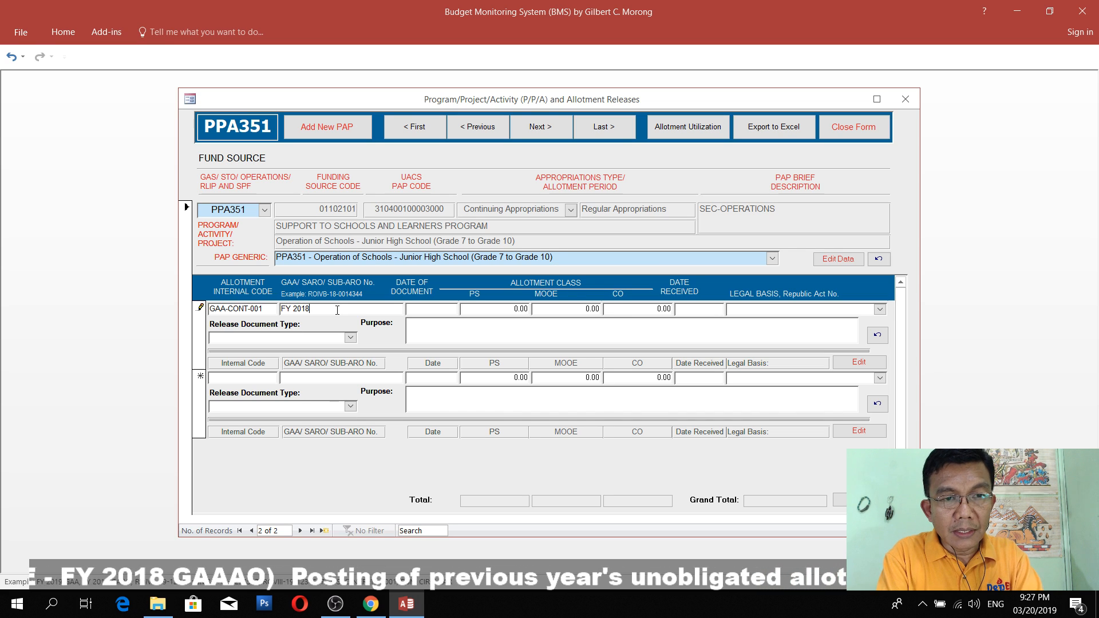
type(" GAAAO")
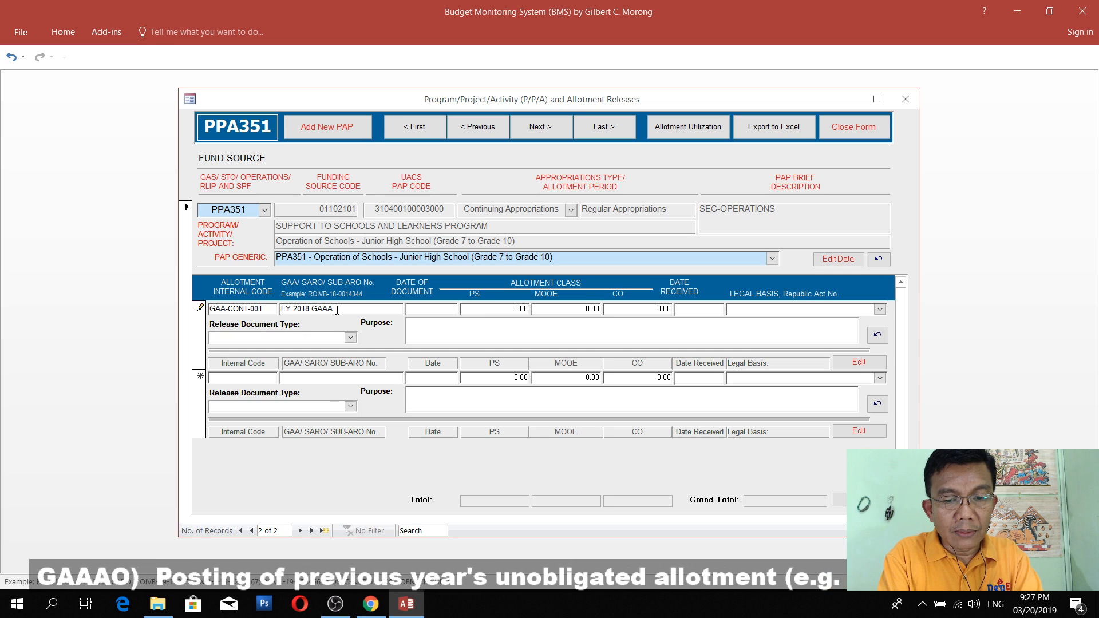
left_click(416, 308)
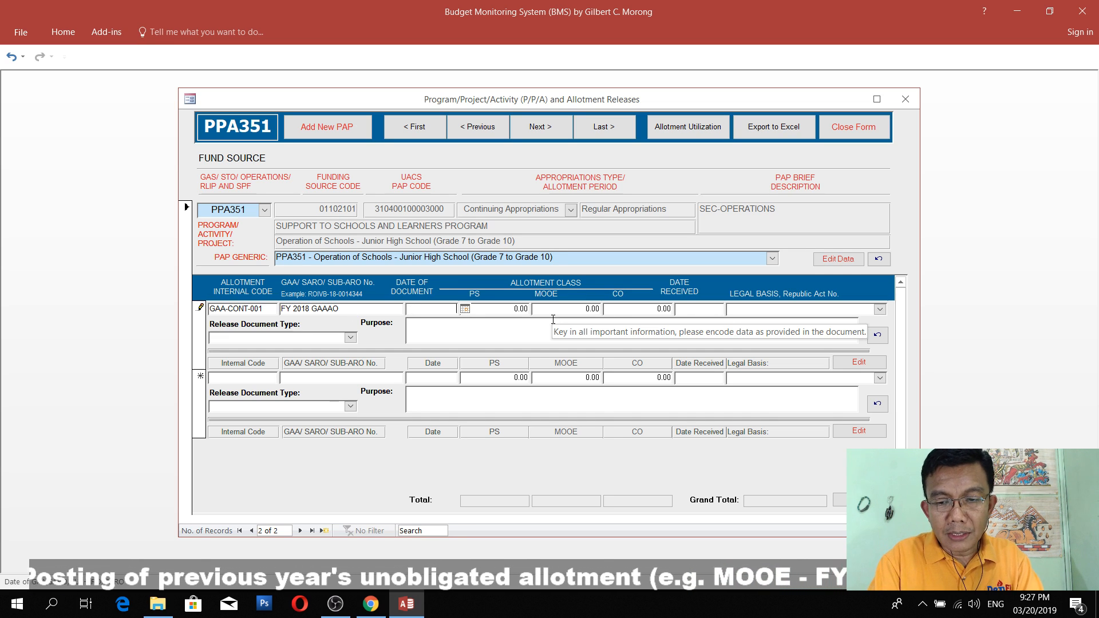
type("//")
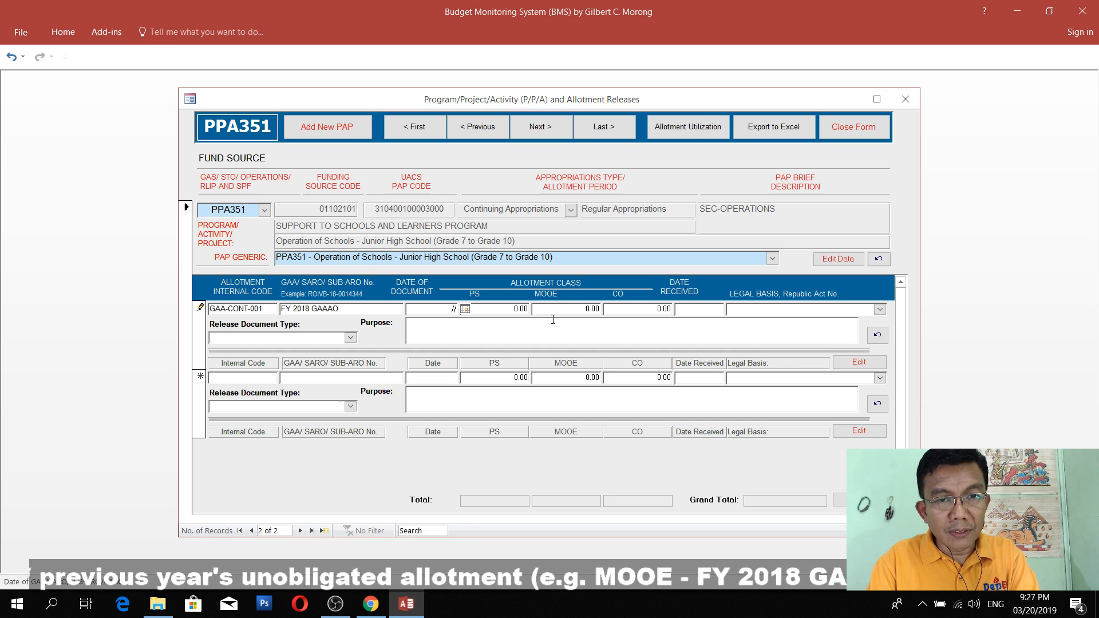
left_click(552, 319)
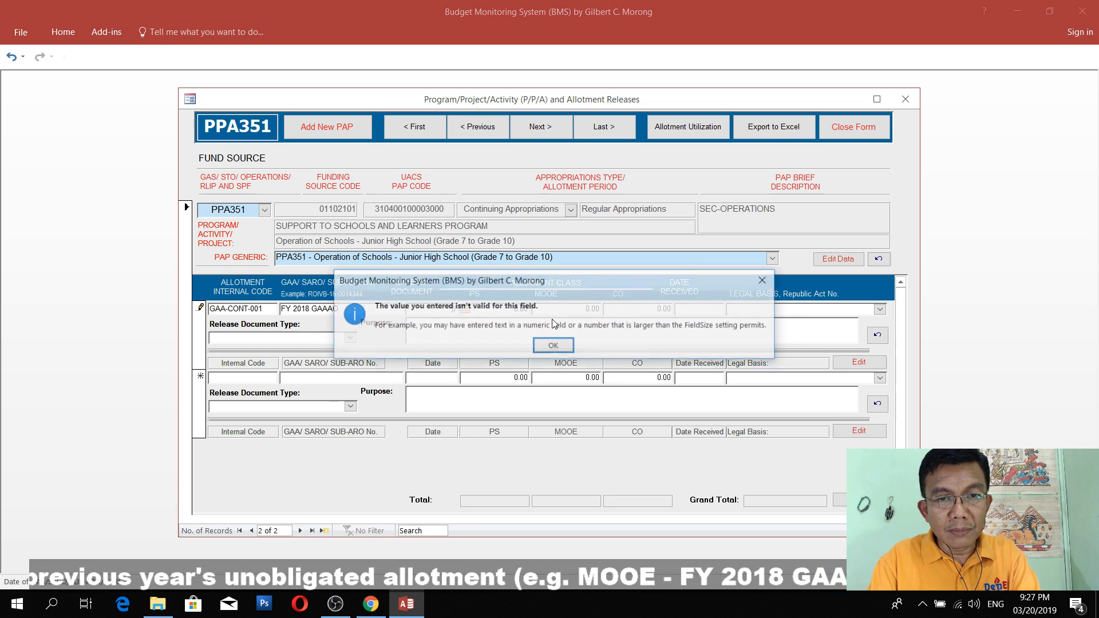
left_click(552, 346)
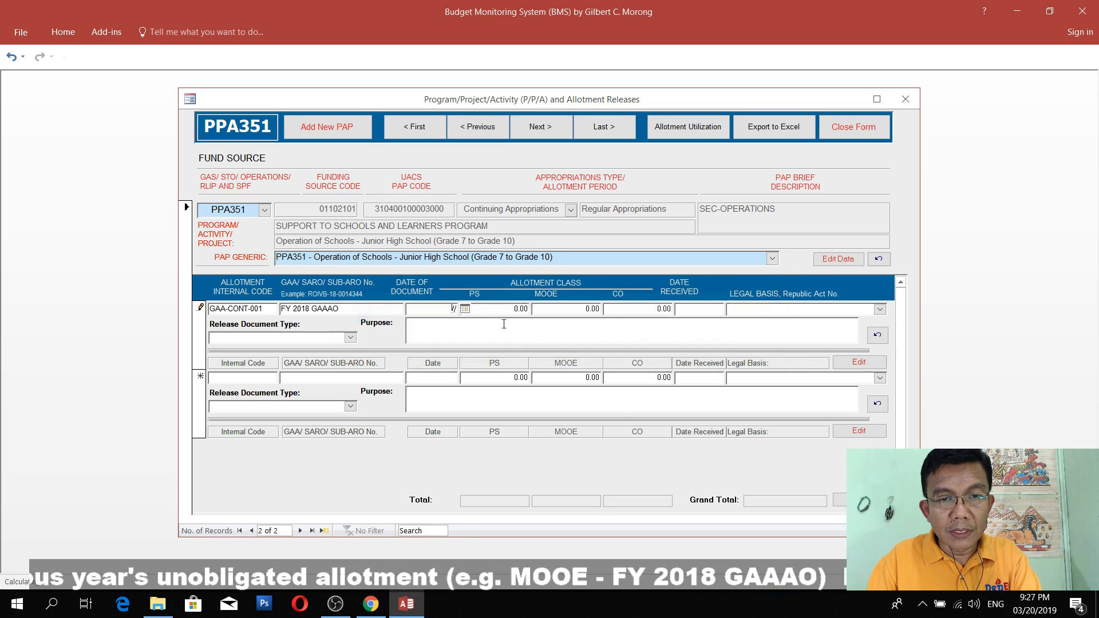
Set the allotment's date of document to 12/29/2017 and enter an MOOE amount of 15,000
left_click_drag(450, 308, 484, 309)
type("1")
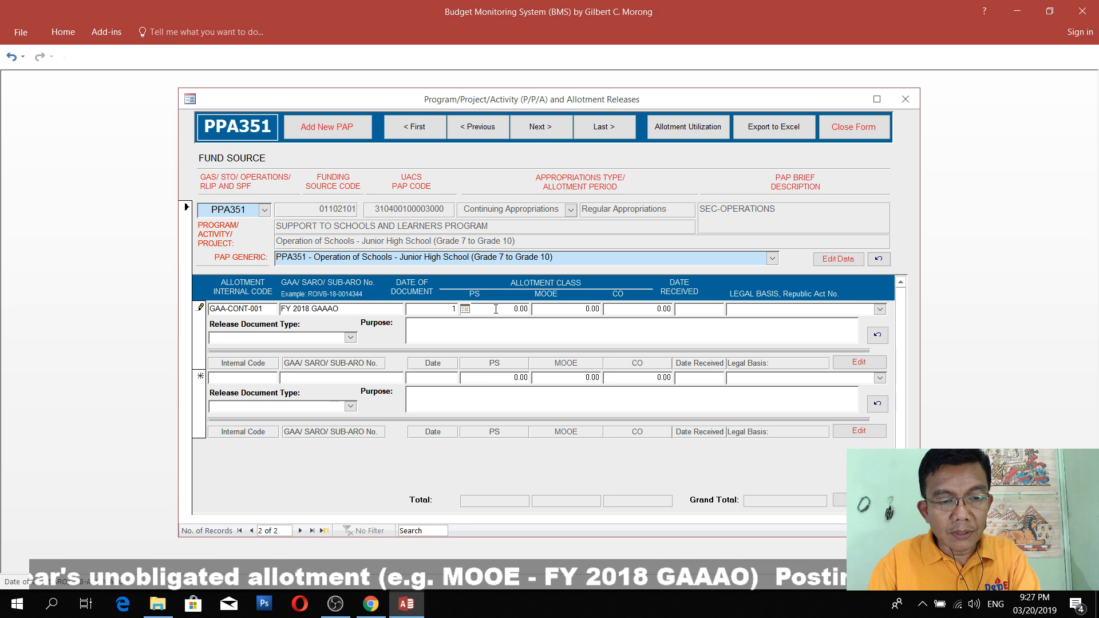
type("2/29/17")
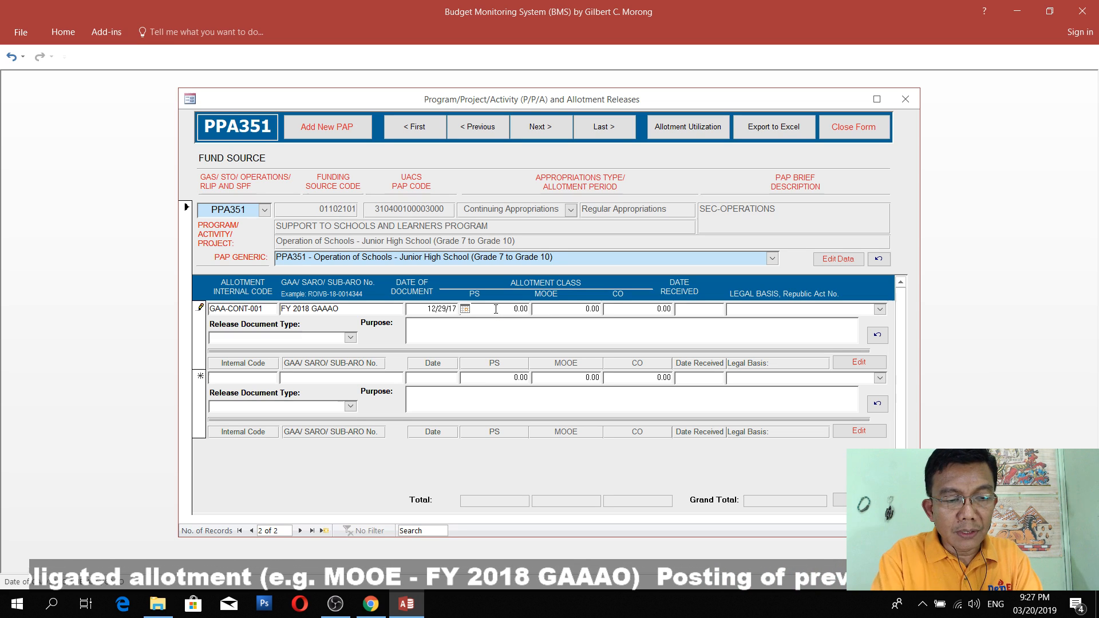
key("Tab")
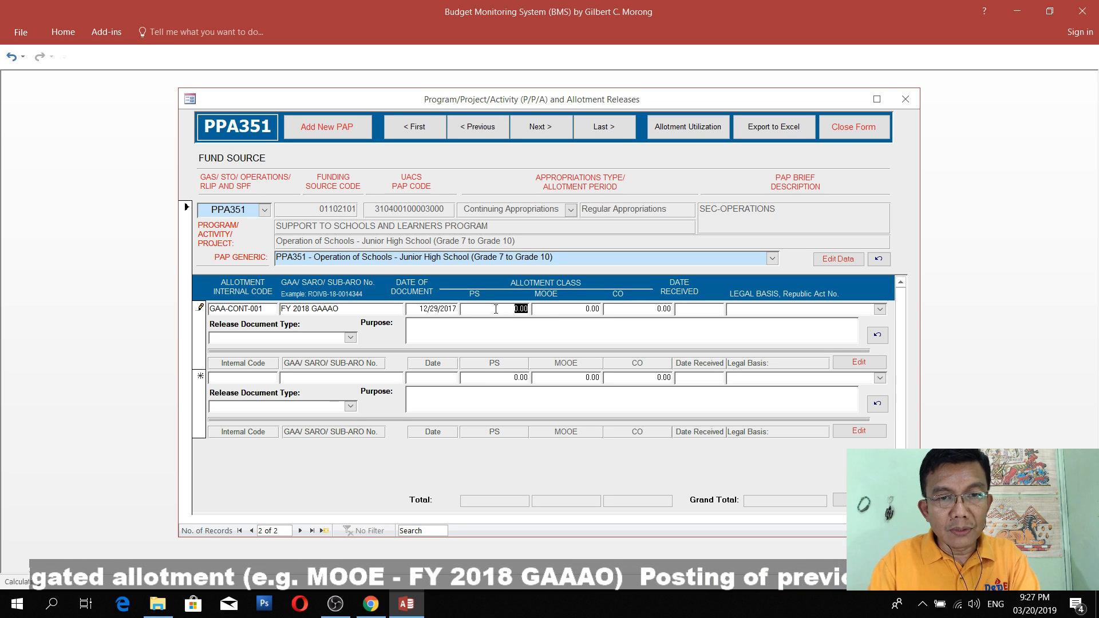
key("Tab")
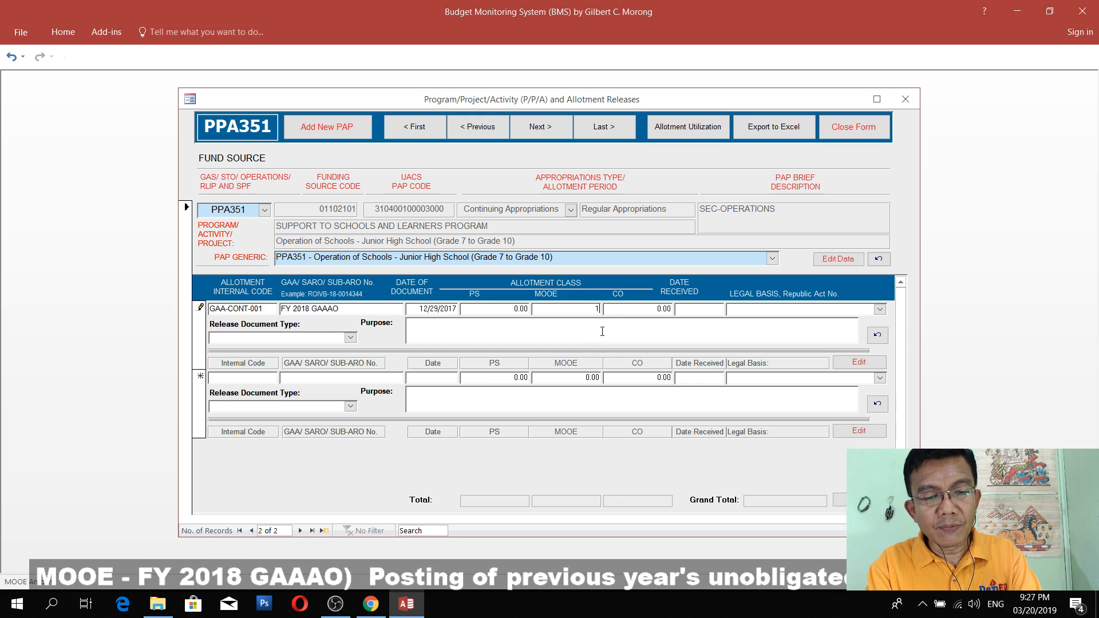
type("15,0")
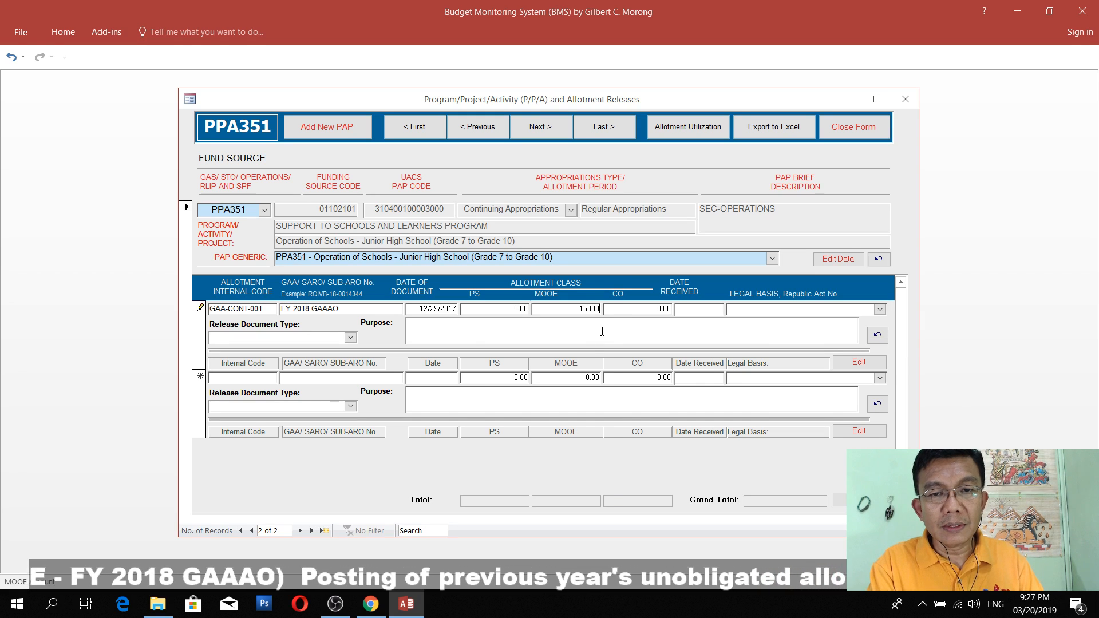
type("00")
key("Tab")
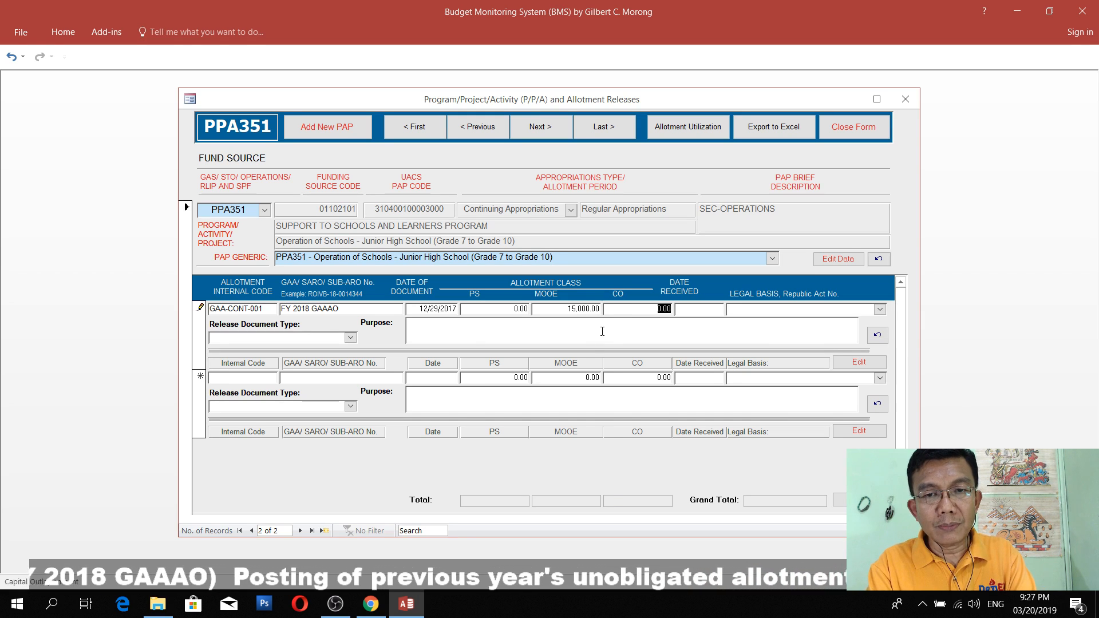
Set the allotment's date received to 01/03/2019 and choose Republic Act No. 10964 - FY 2018 GAA as its legal basis
key("Tab")
type("1/")
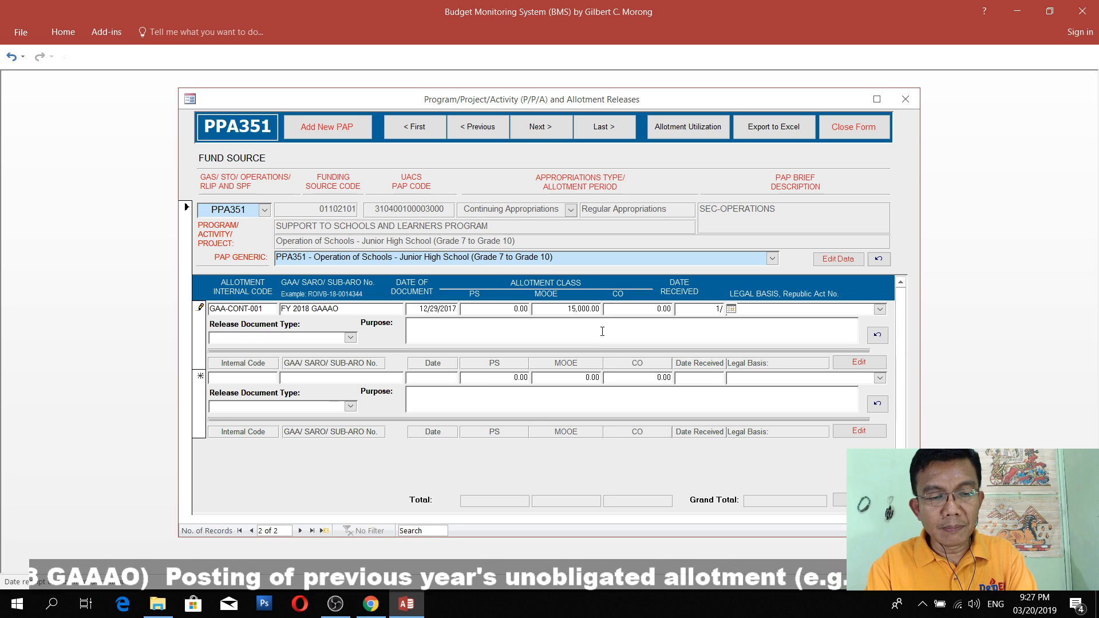
type("03/2019")
key("Tab")
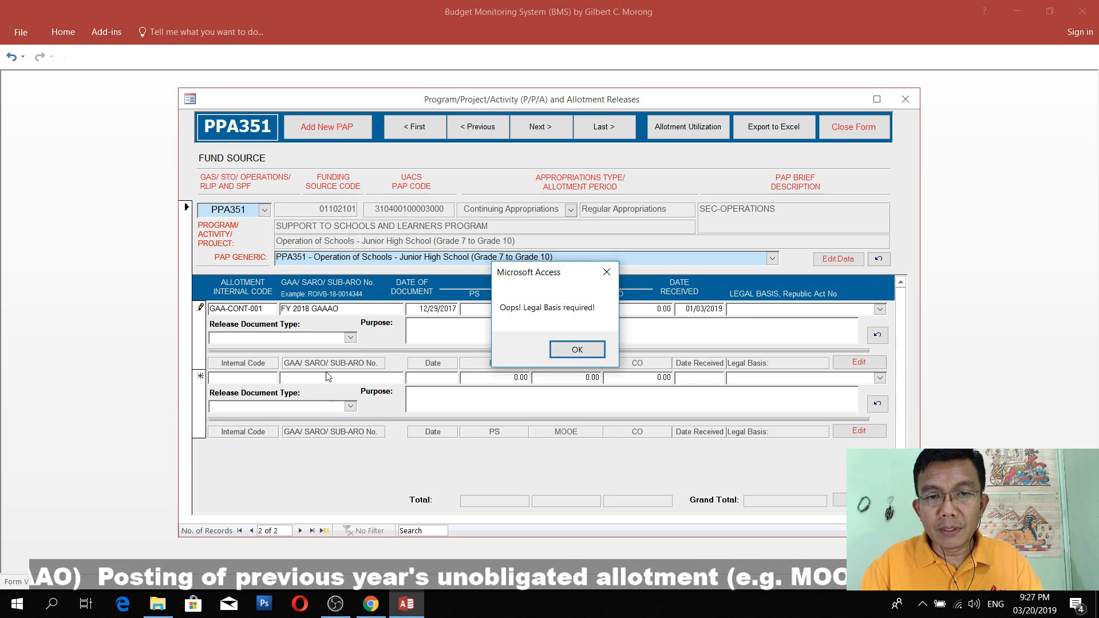
left_click(553, 348)
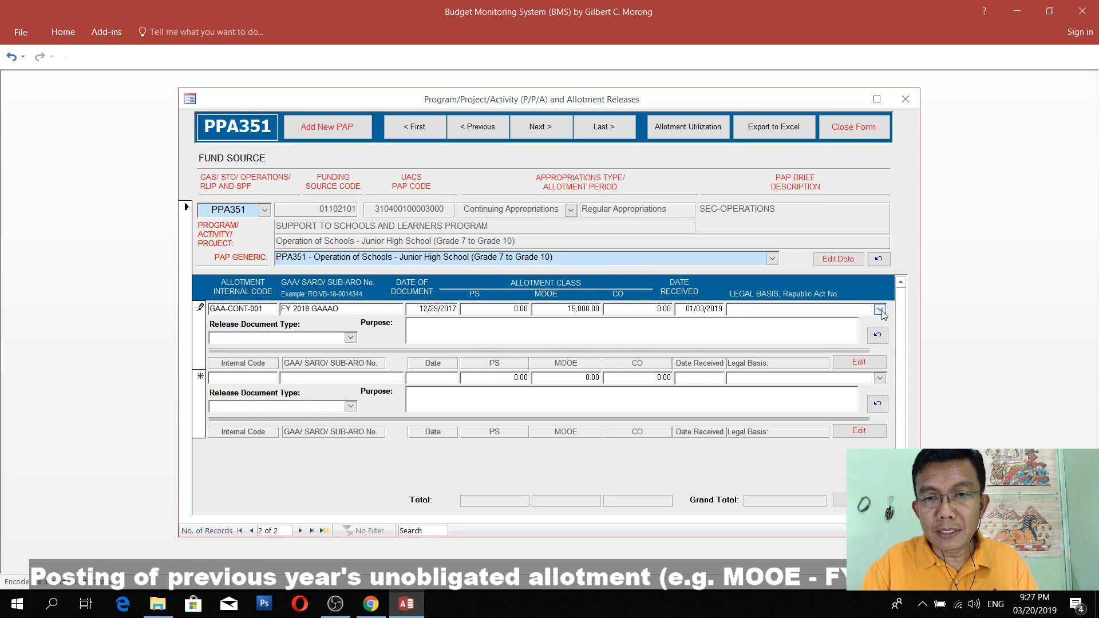
left_click(880, 309)
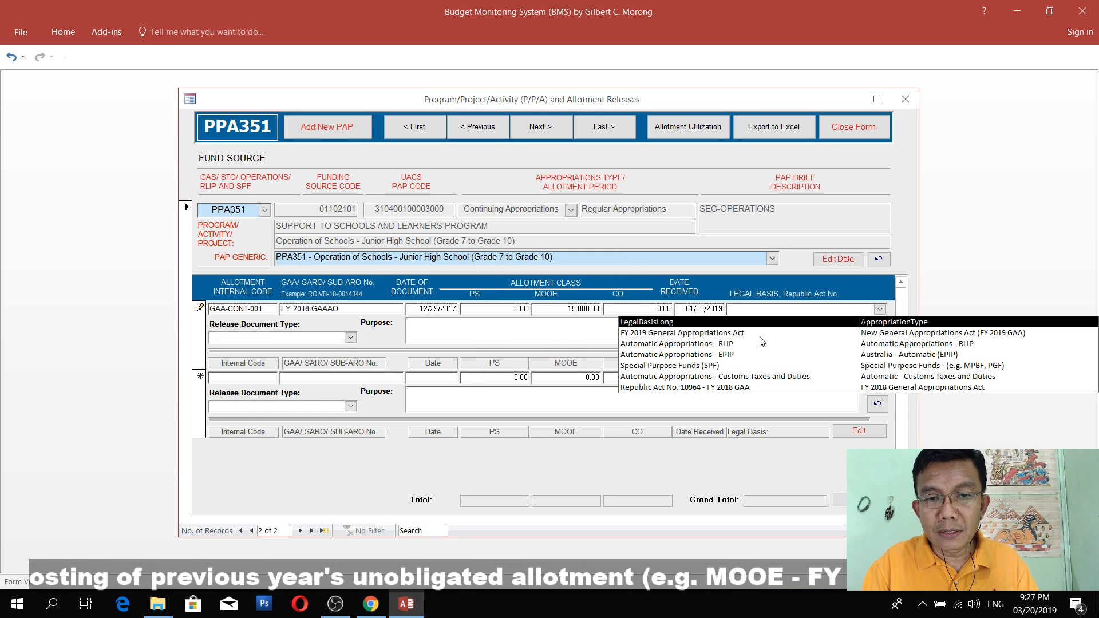
left_click(739, 388)
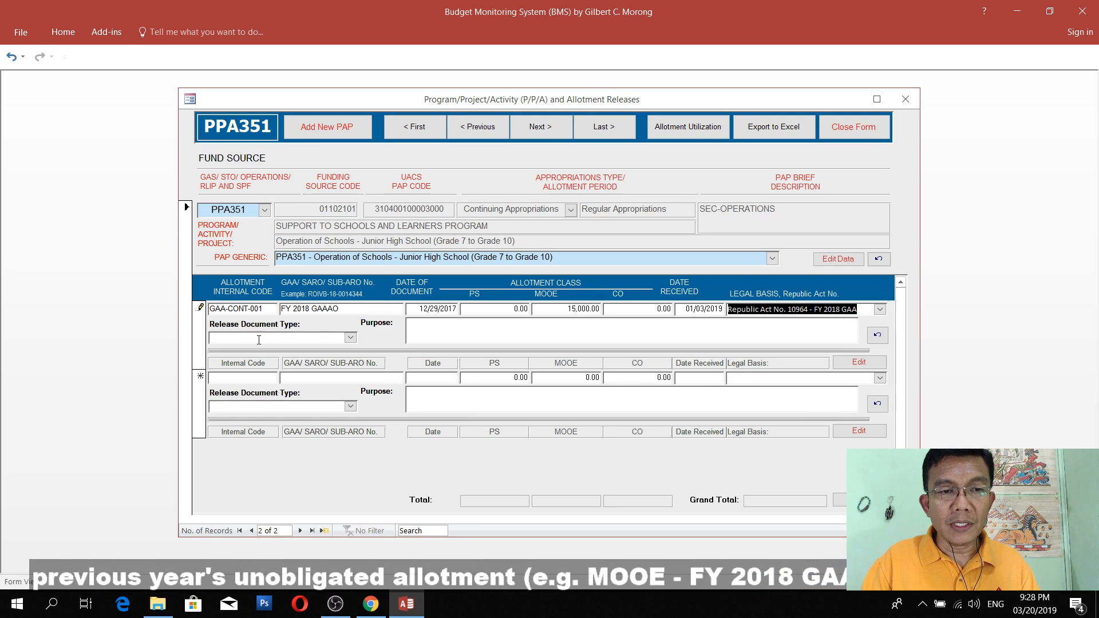
Set the release document type to SARO/SUB-ARO/CONTINUING/REALIGNMENT
left_click(279, 339)
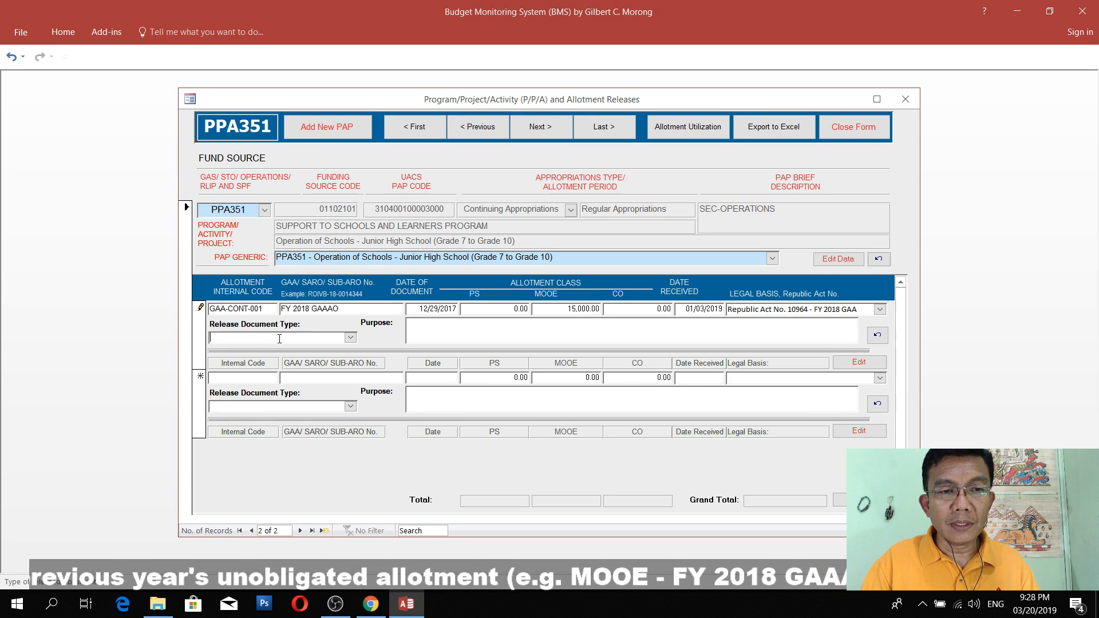
left_click(350, 338)
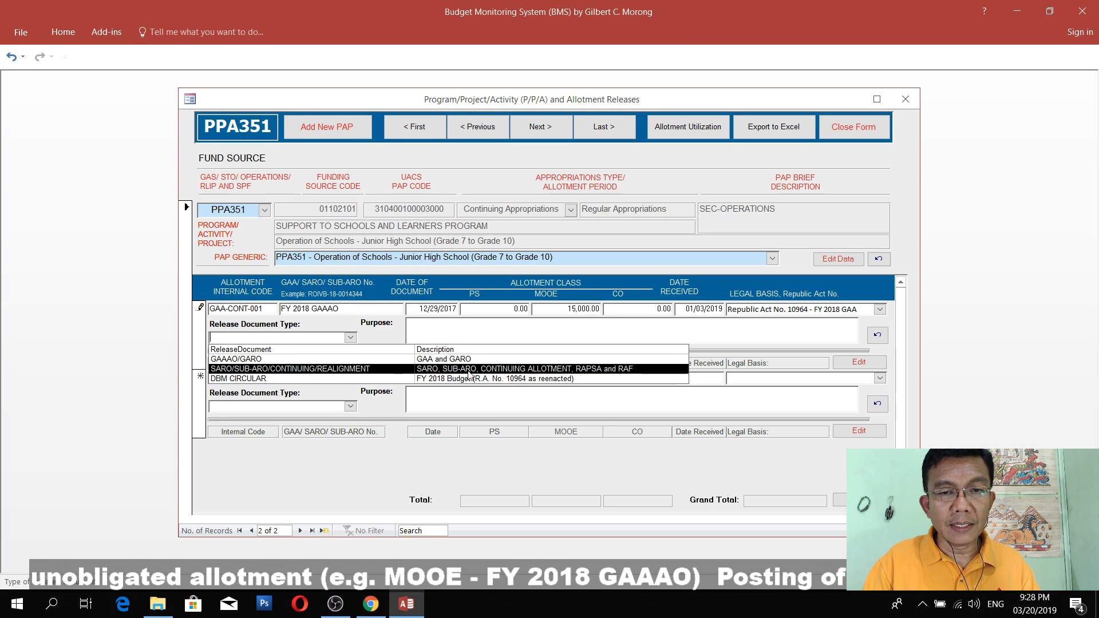
left_click(501, 368)
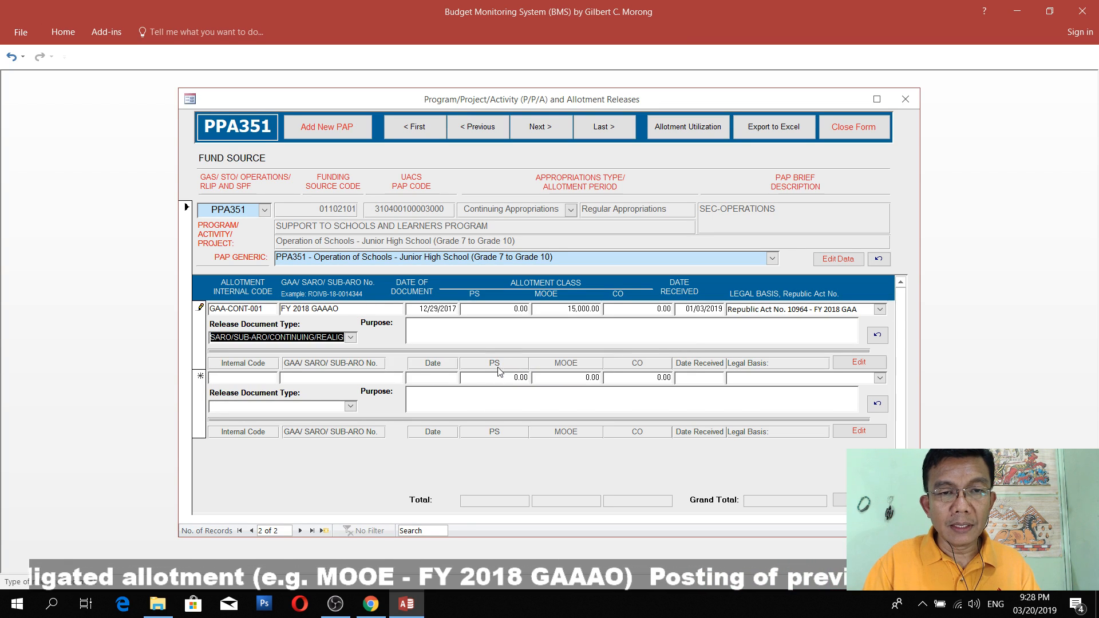
Enter "FY 2018 GAAAO - BALANCE" as the allotment's purpose and complete the entry
left_click(468, 334)
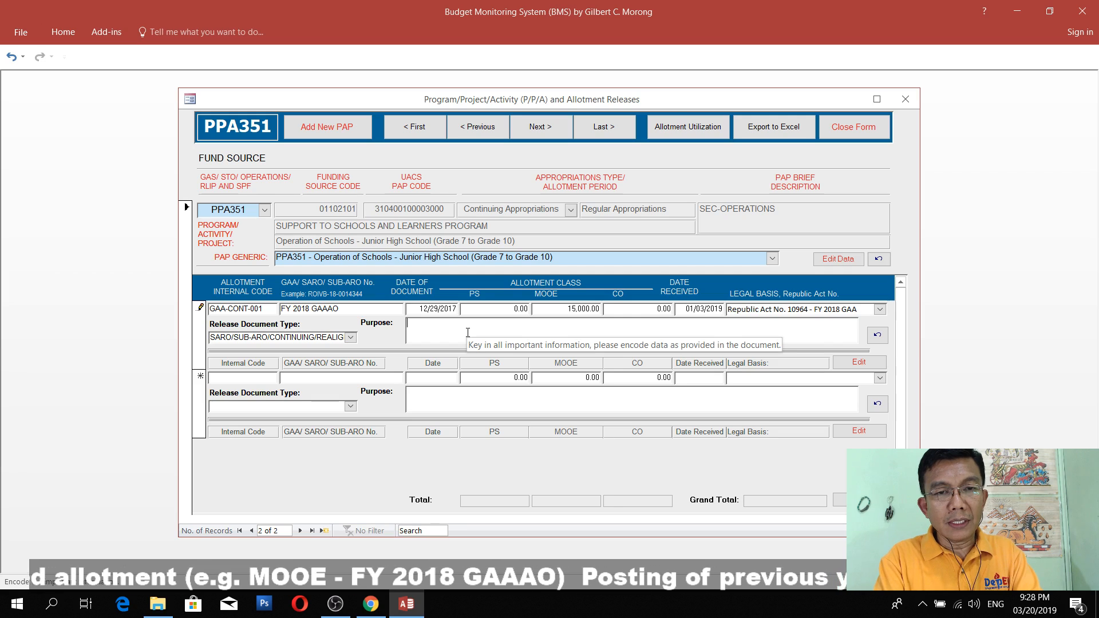
type("FY")
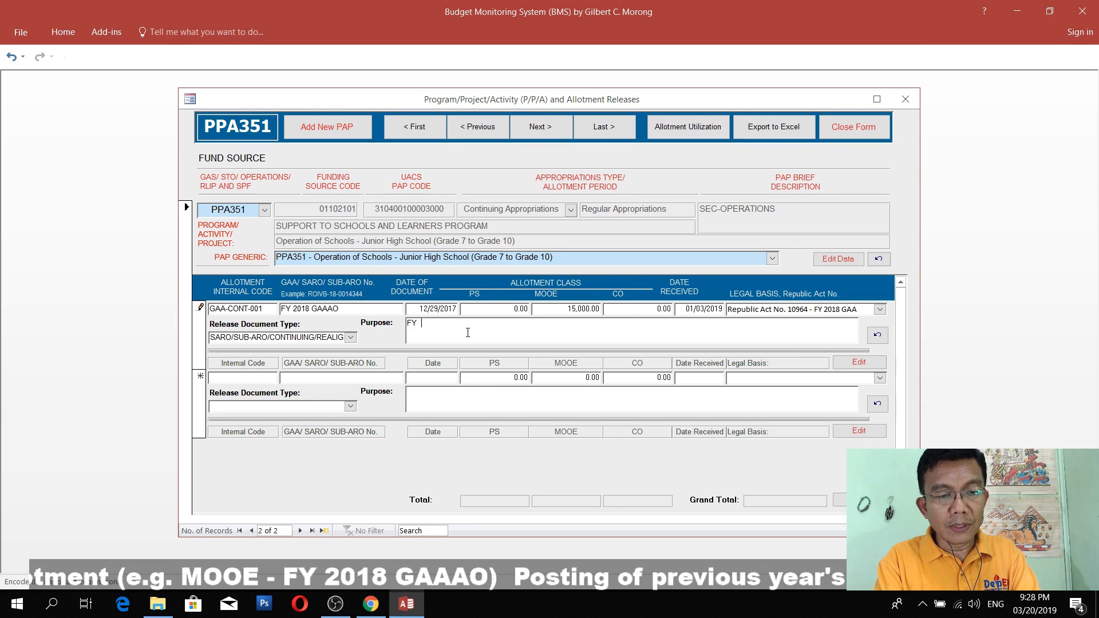
type("  2018 GAAAO -")
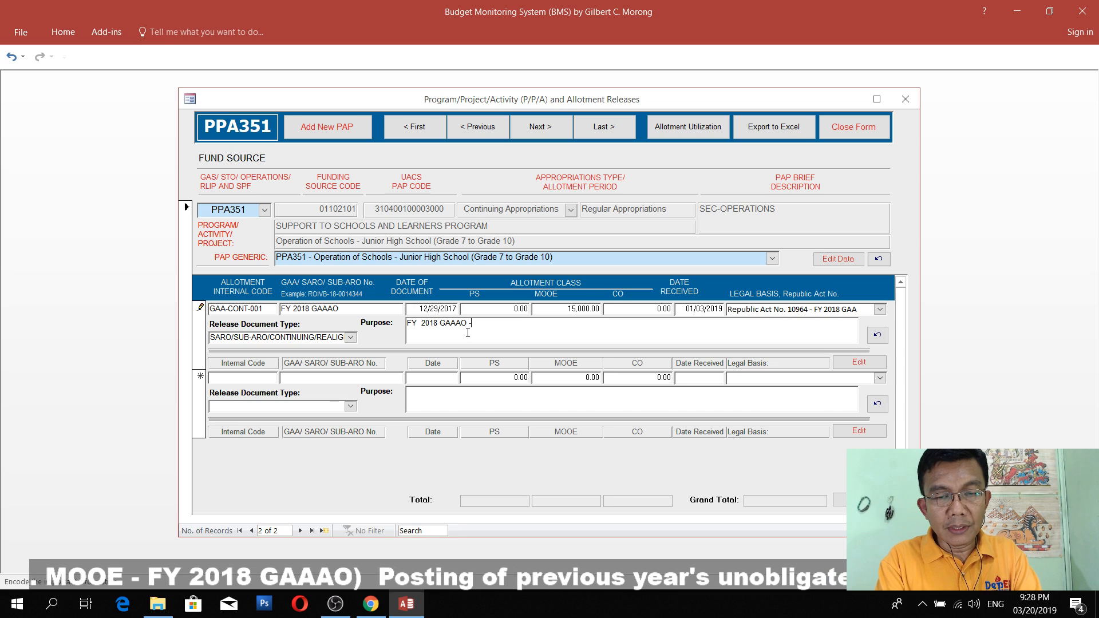
type(" BALANCE")
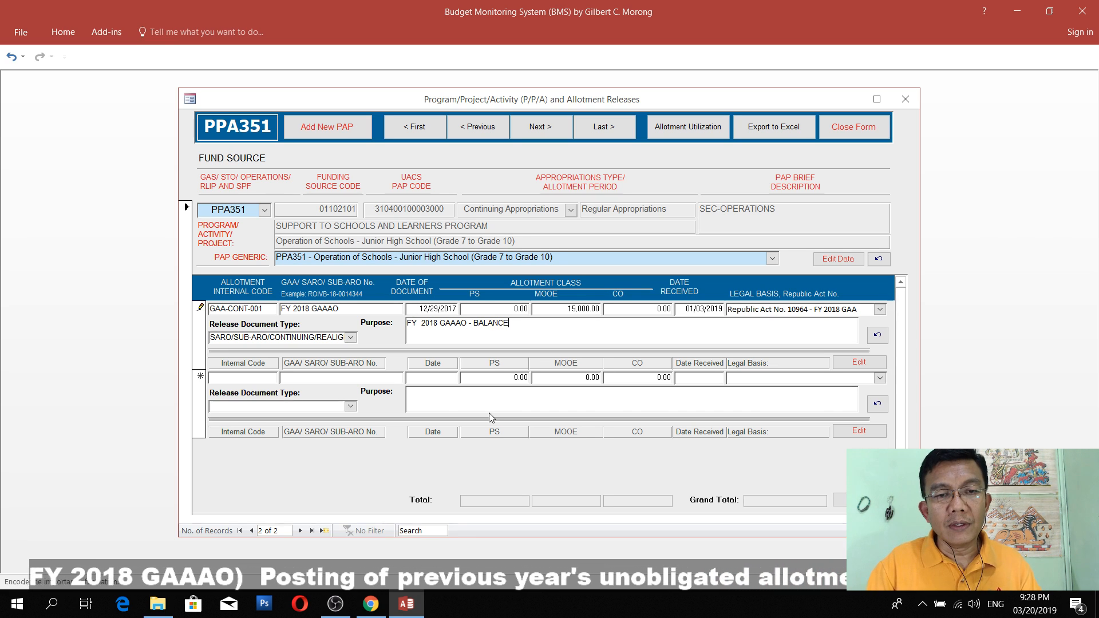
key("Tab")
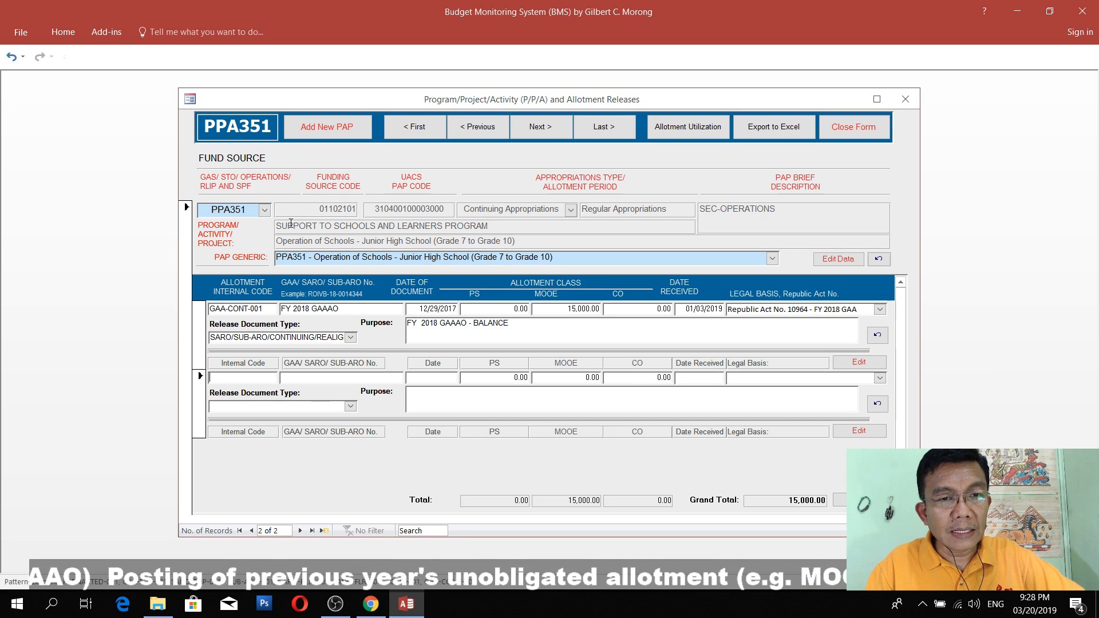
Close the allotment releases form and open the Registry of Allotment and Obligation
left_click(848, 127)
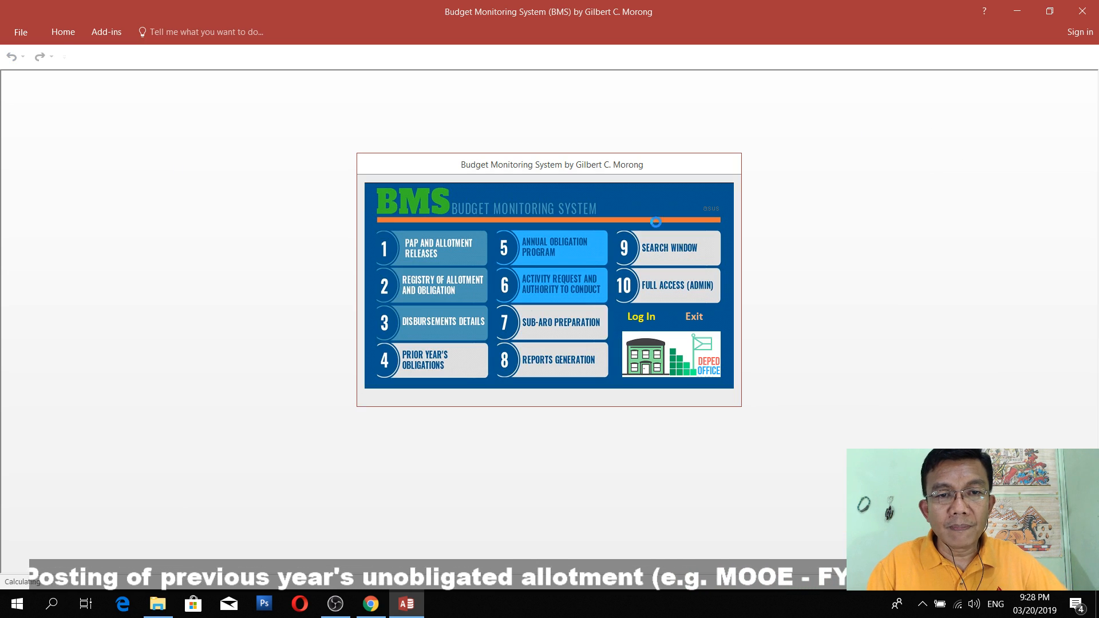
left_click(434, 291)
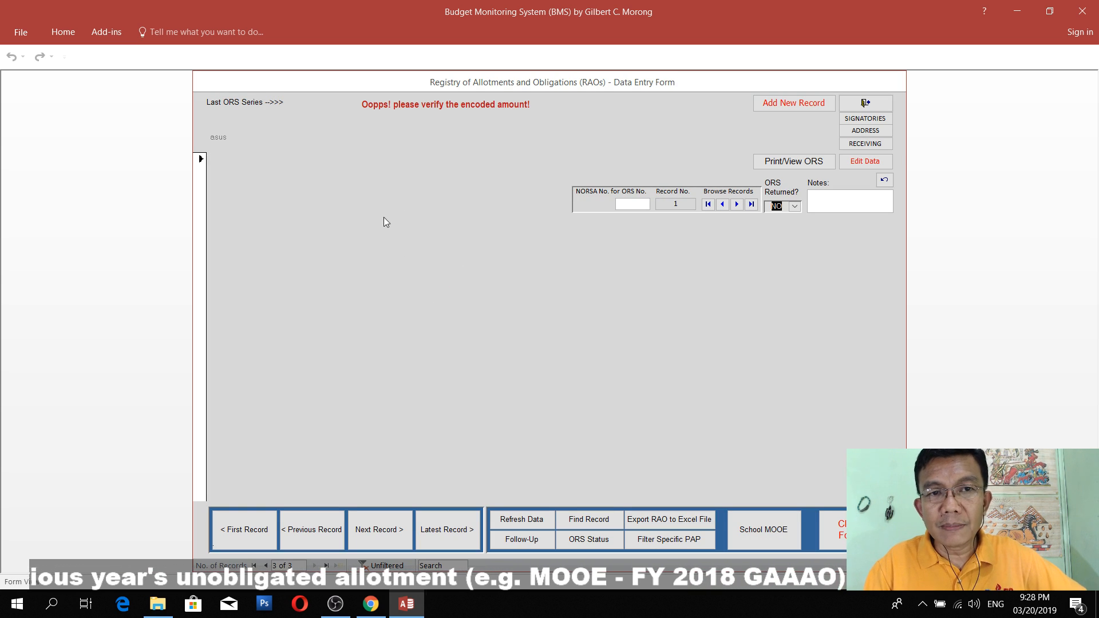
Add a new registry record for posting an Allotment transaction, dated 01/03/2019
left_click(800, 103)
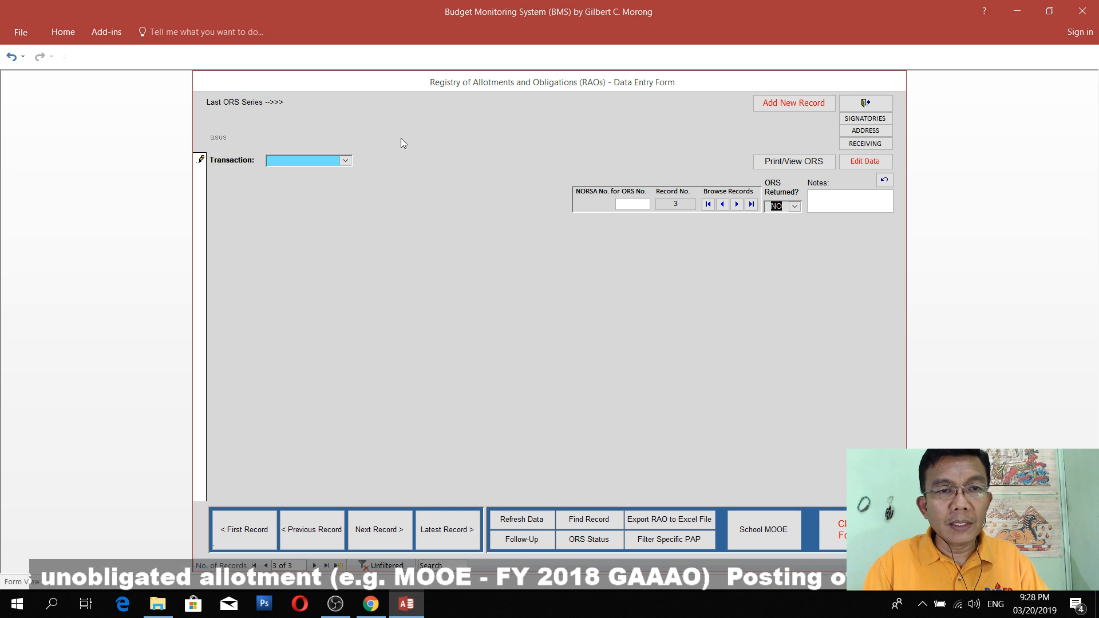
left_click(346, 161)
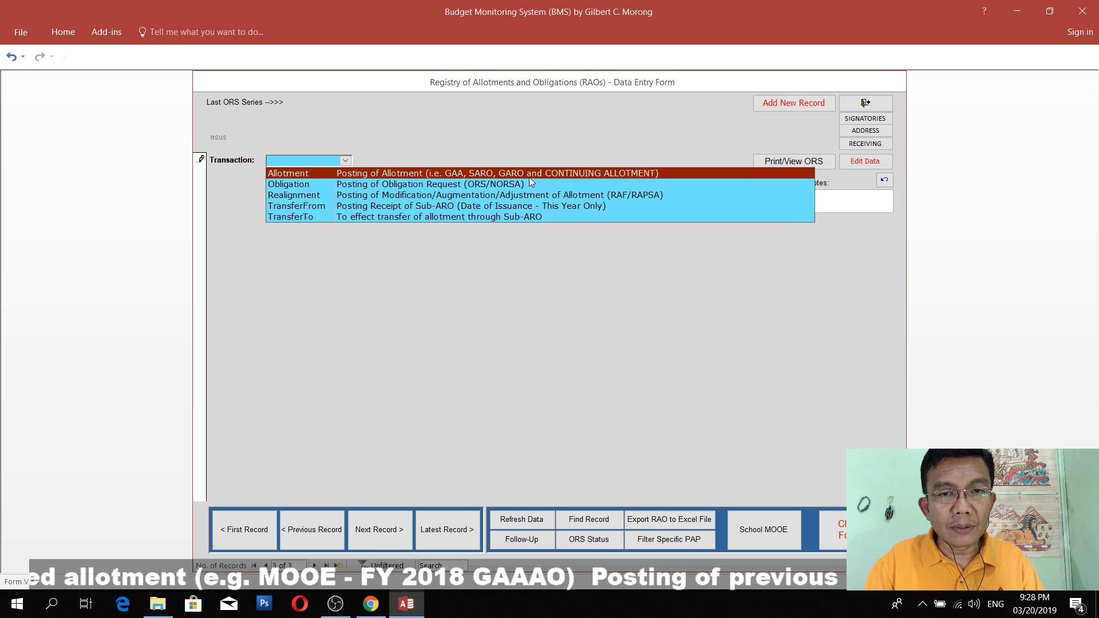
left_click(607, 175)
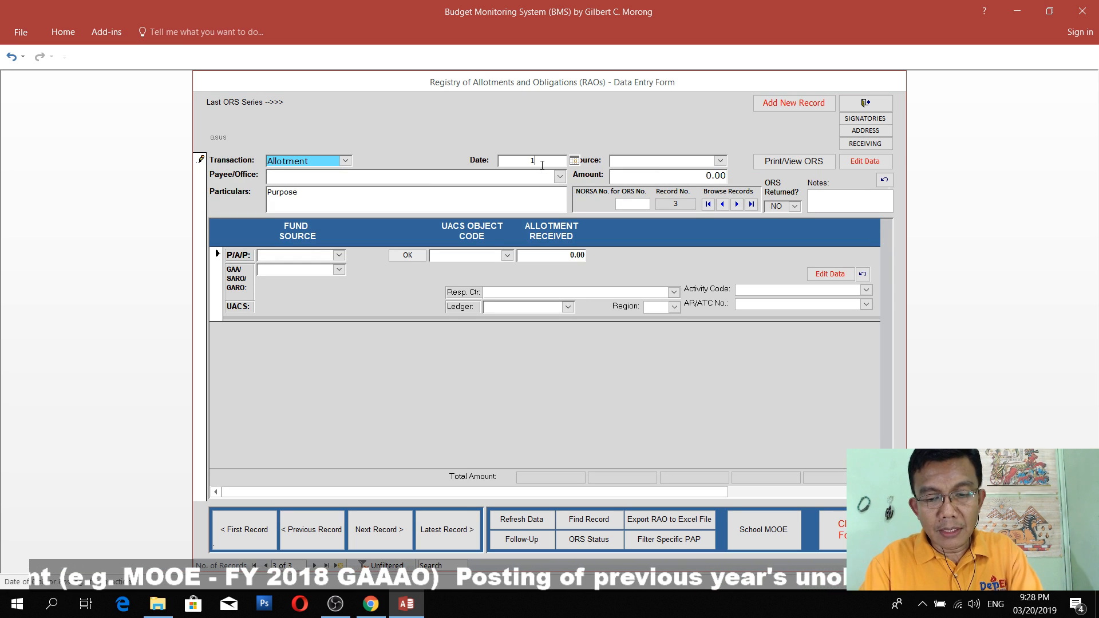
left_click(542, 166)
type("1/03")
key("Tab")
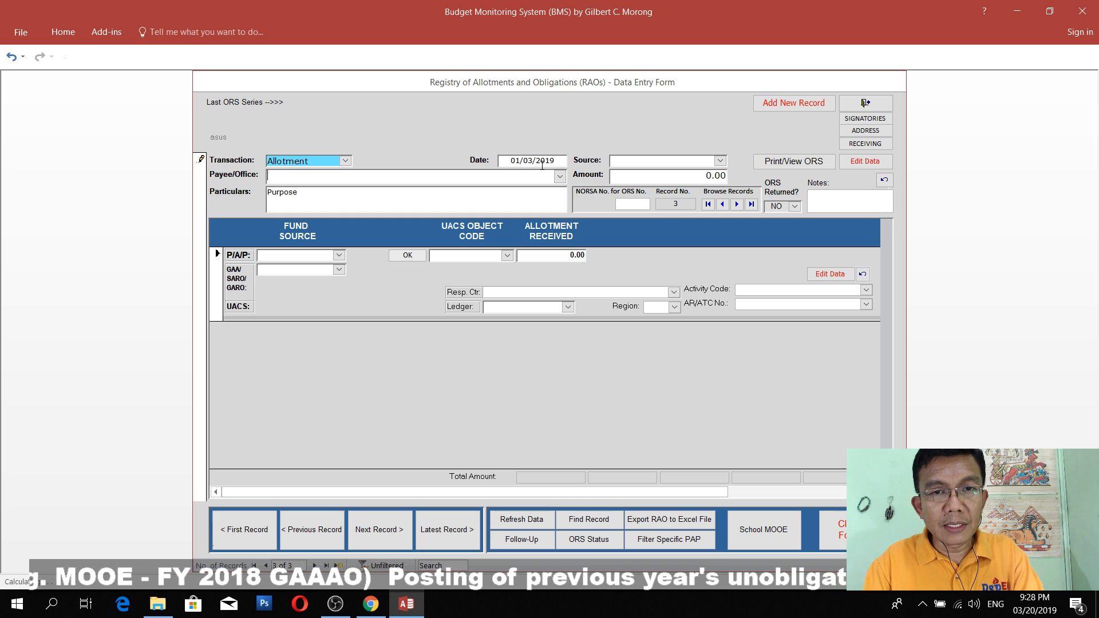
Set the record's payee to BANGBANG NHS, its source to 1. GAA (FY2018) and its amount to 15,000
type("BANGBANG NHS")
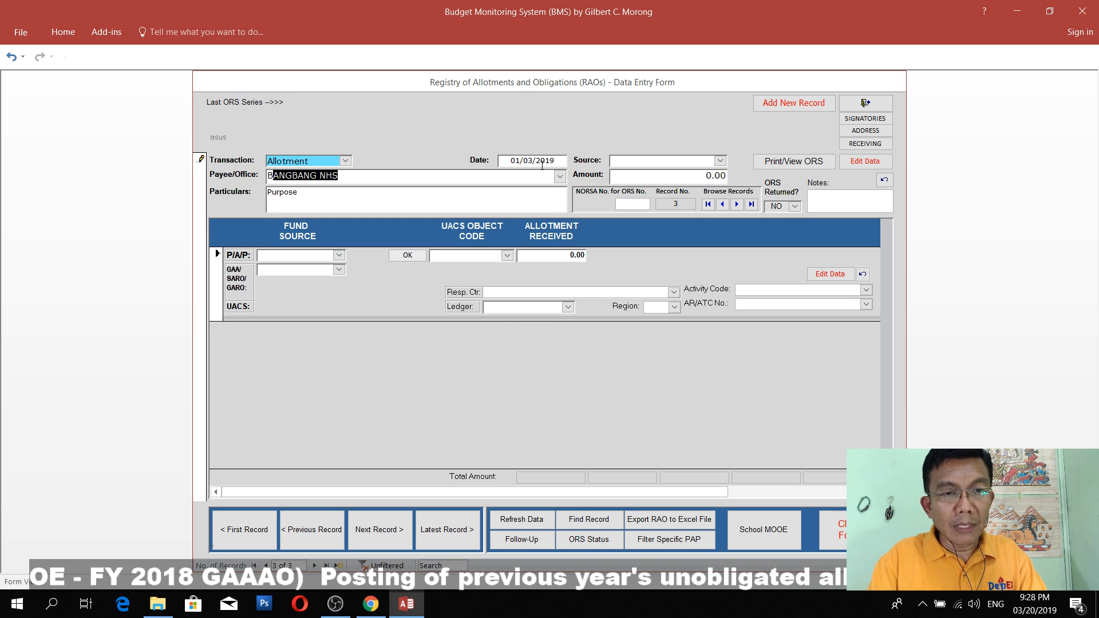
key("Tab")
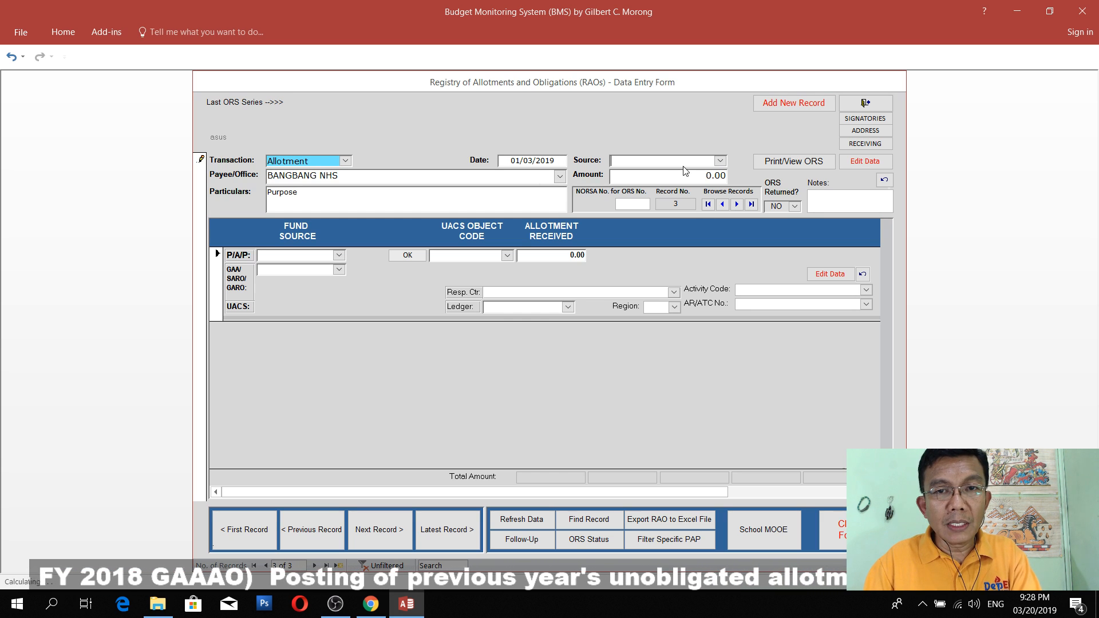
left_click(720, 161)
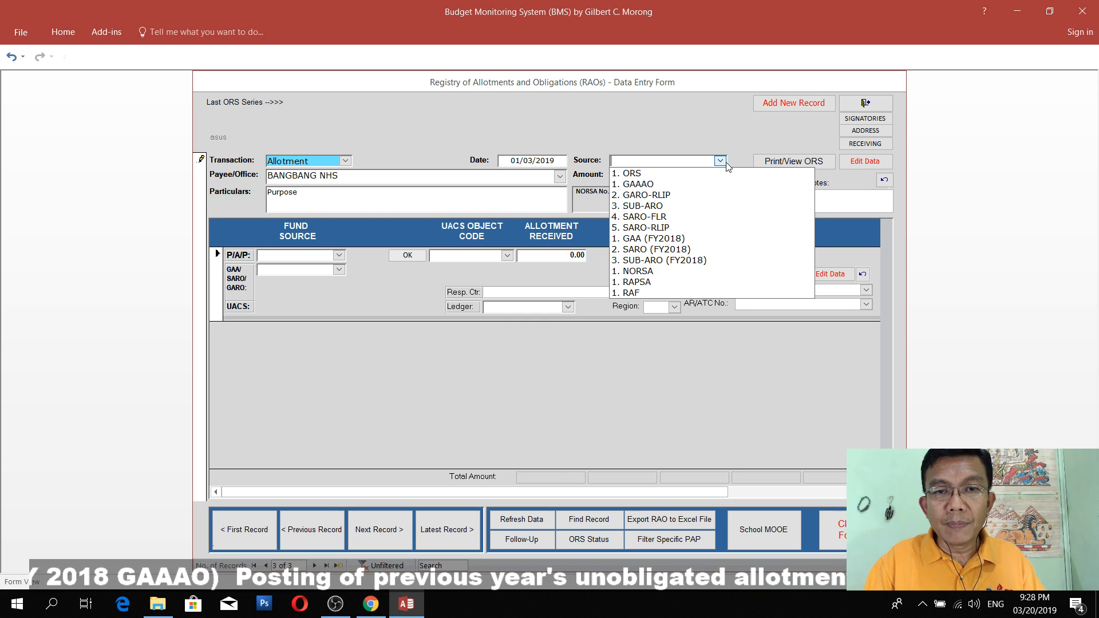
left_click(650, 239)
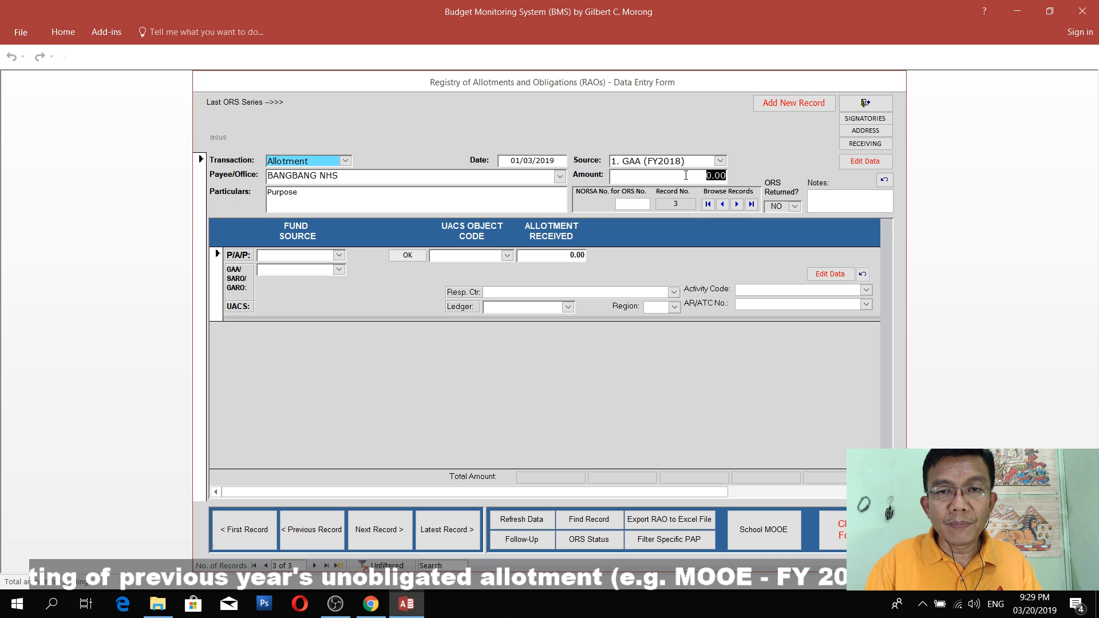
type("15000")
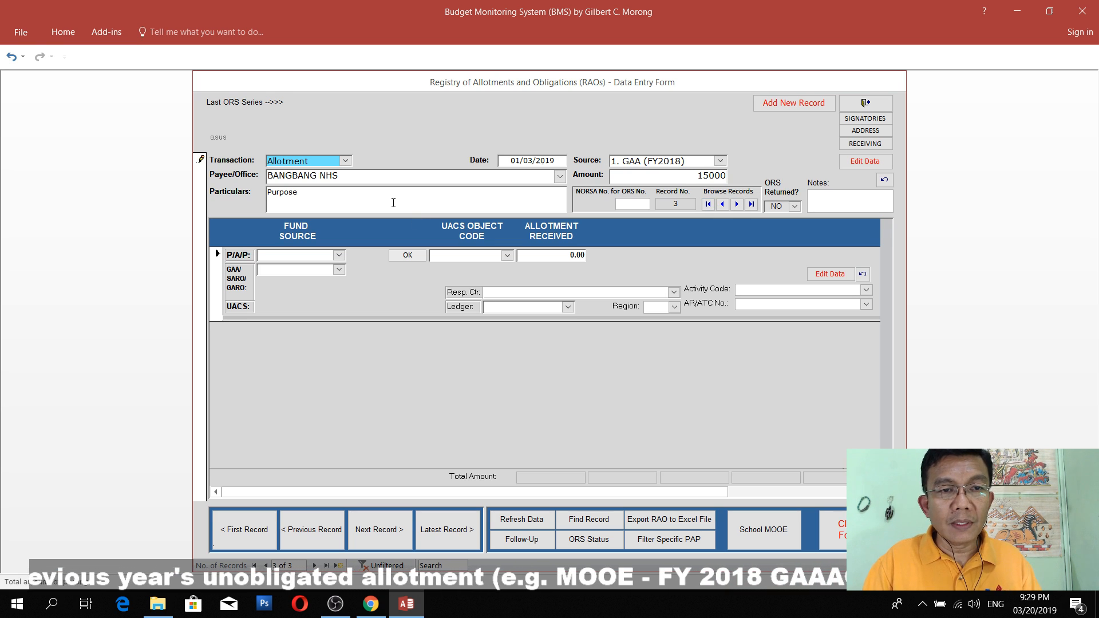
key("Tab")
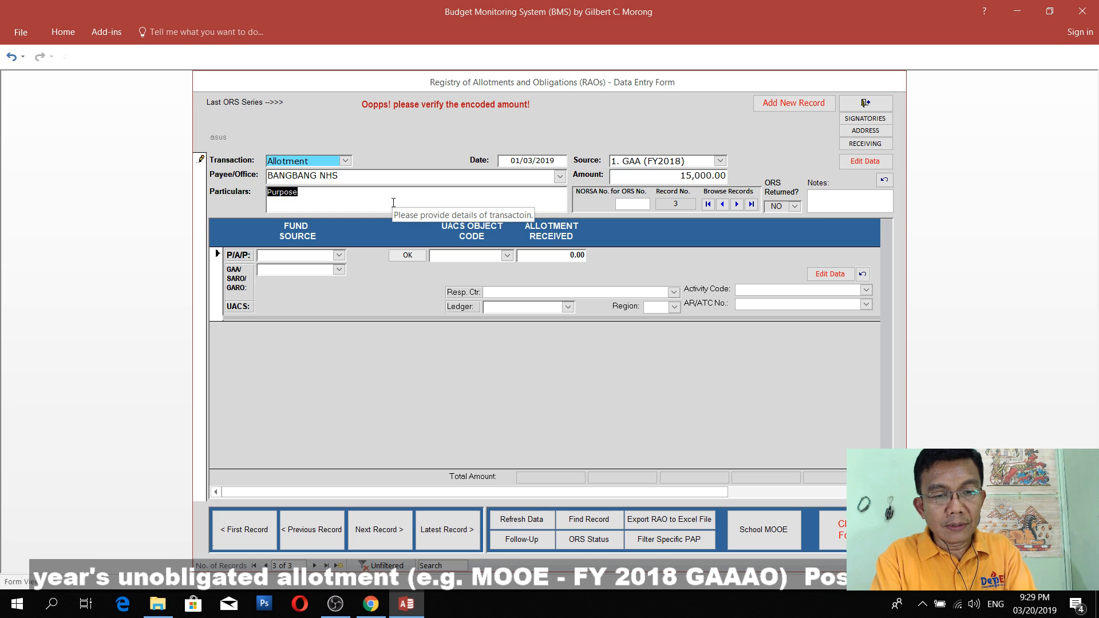
Enter "FY 2018 GAAAO - UNOBLIGATED ALLOTMENT" as the record's particulars
type("FY 2018 GAAAO")
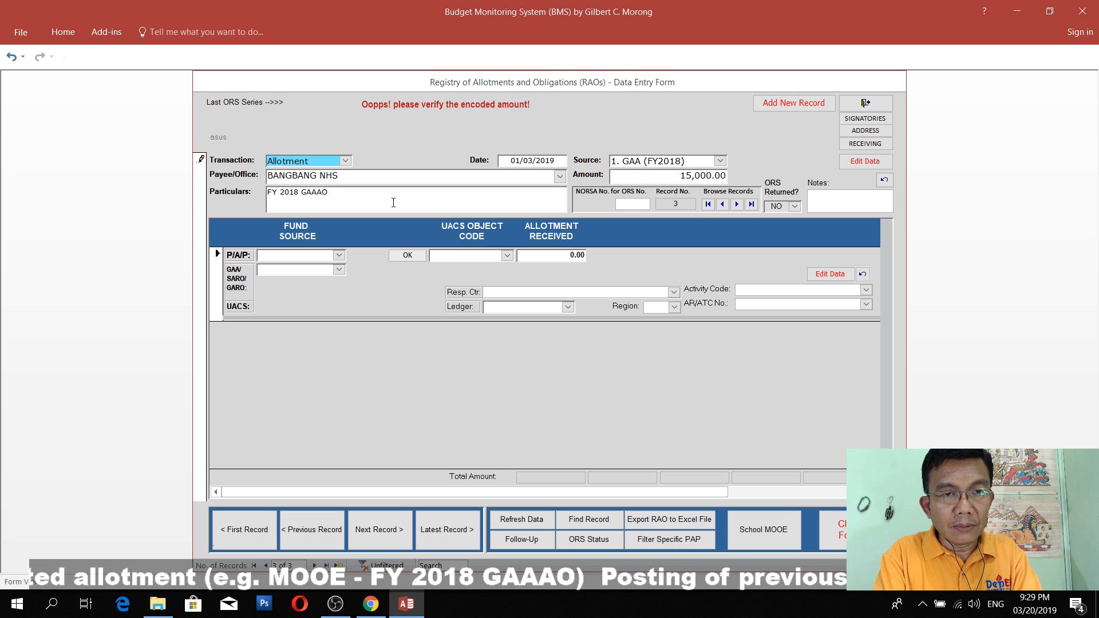
type("- UN")
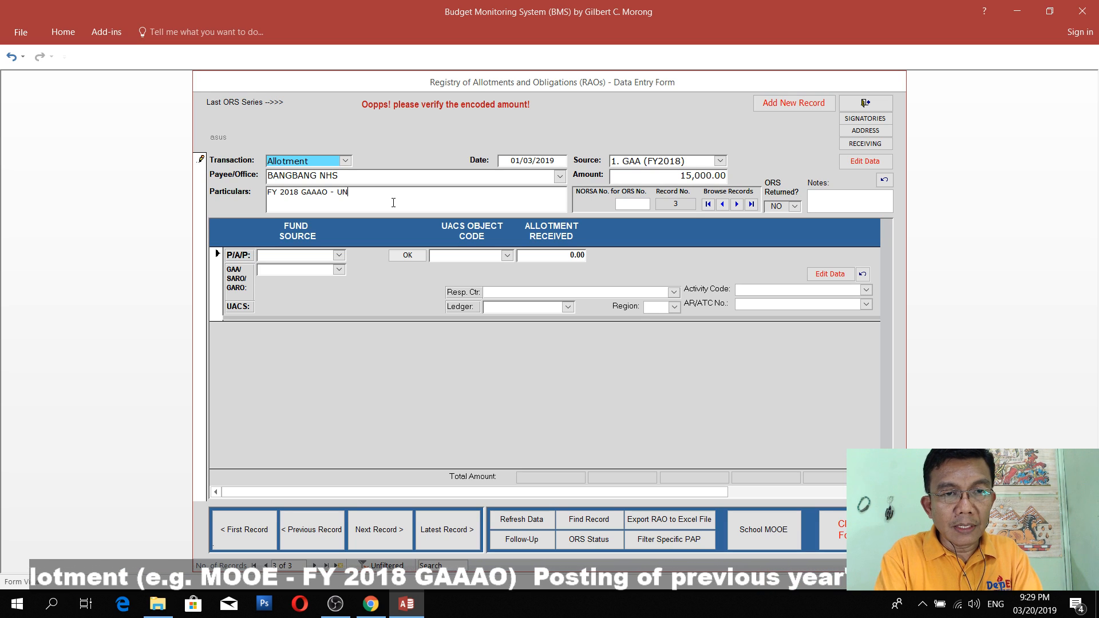
type("OBLIGAT")
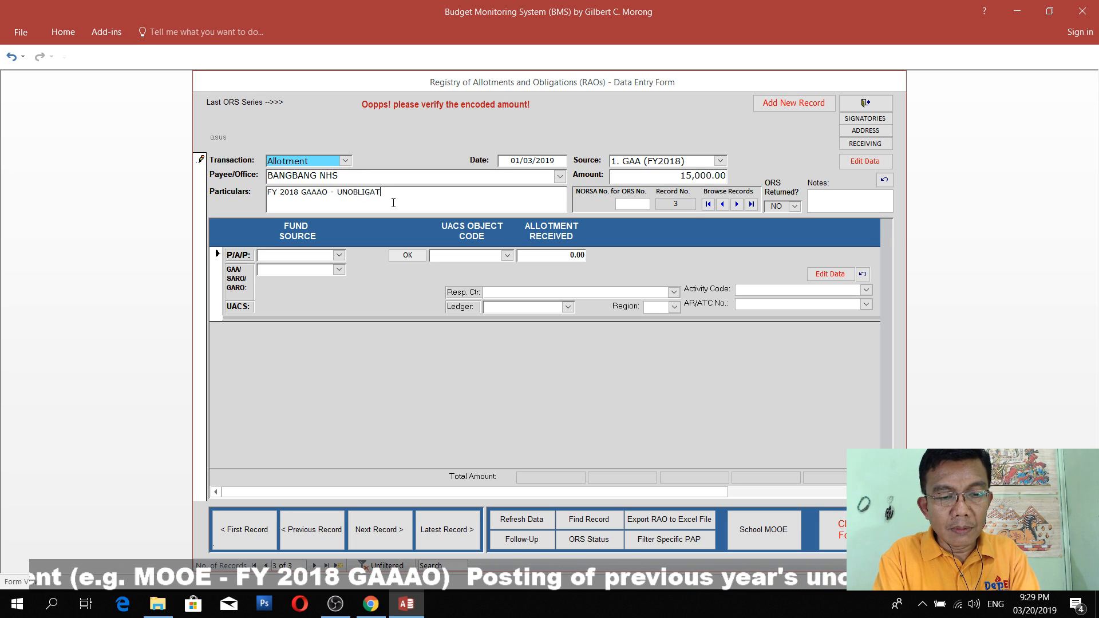
type("ED ALLOTEMEN")
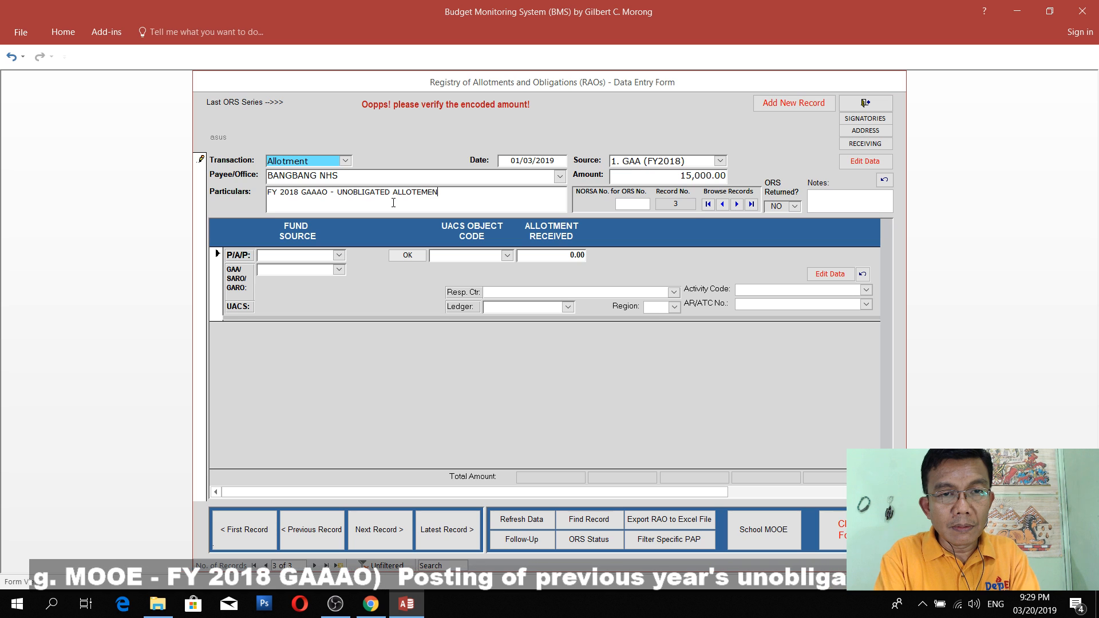
key("BackSpace")
key("BackSpace")
key("BackSpace")
key("BackSpace")
type("ME")
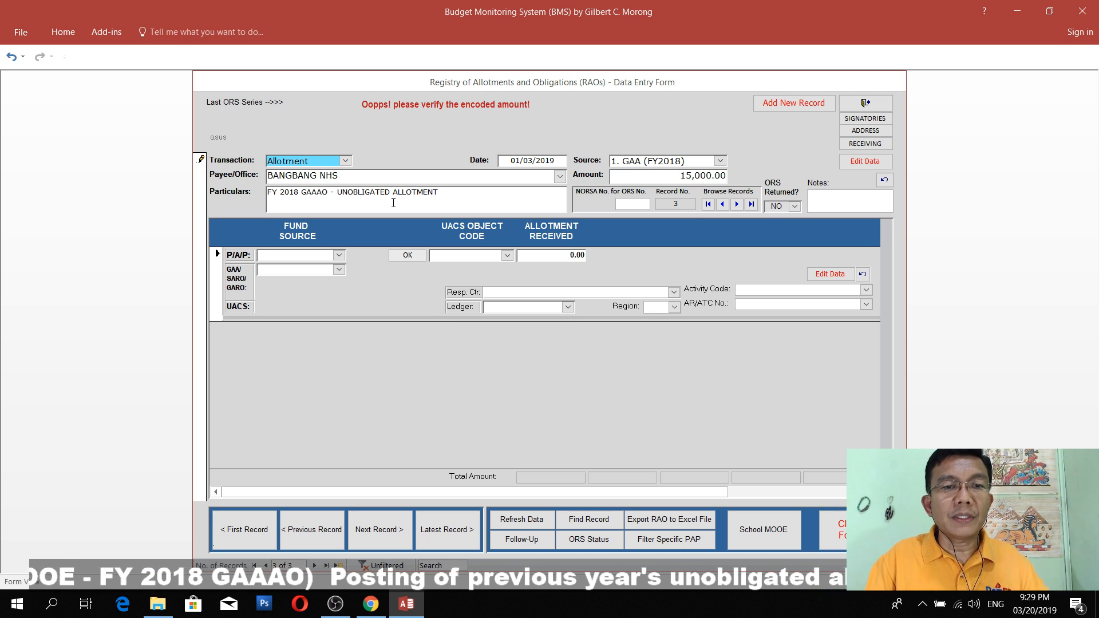
Charge the first fund source line to PPA351 (SEC-OPERATIONS) under the continuing allotment GAA-CONT-001
left_click(305, 257)
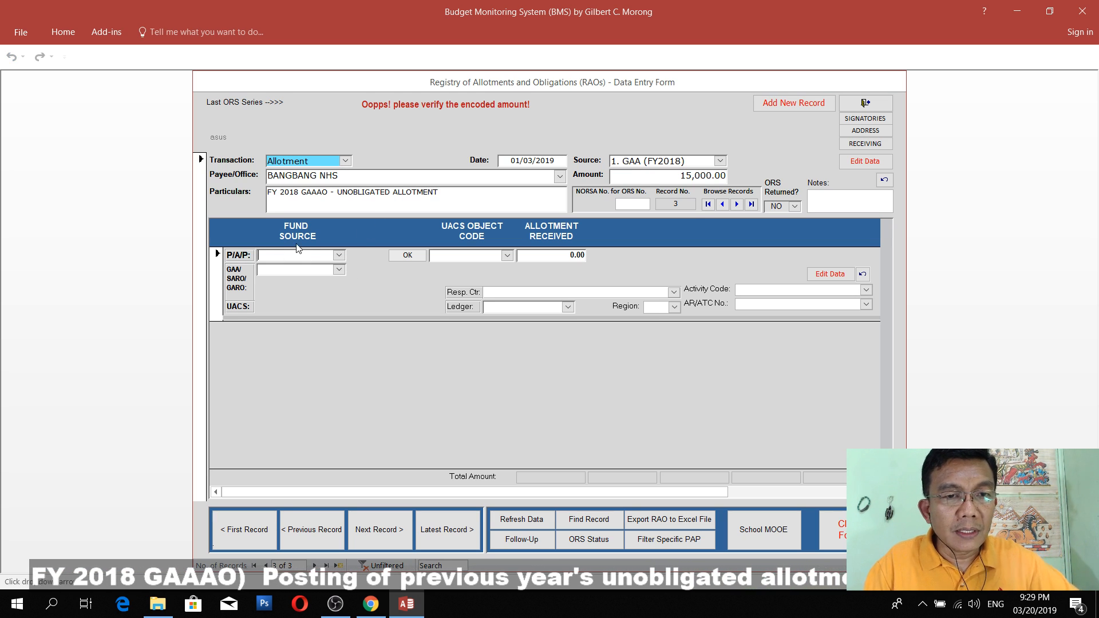
left_click(338, 255)
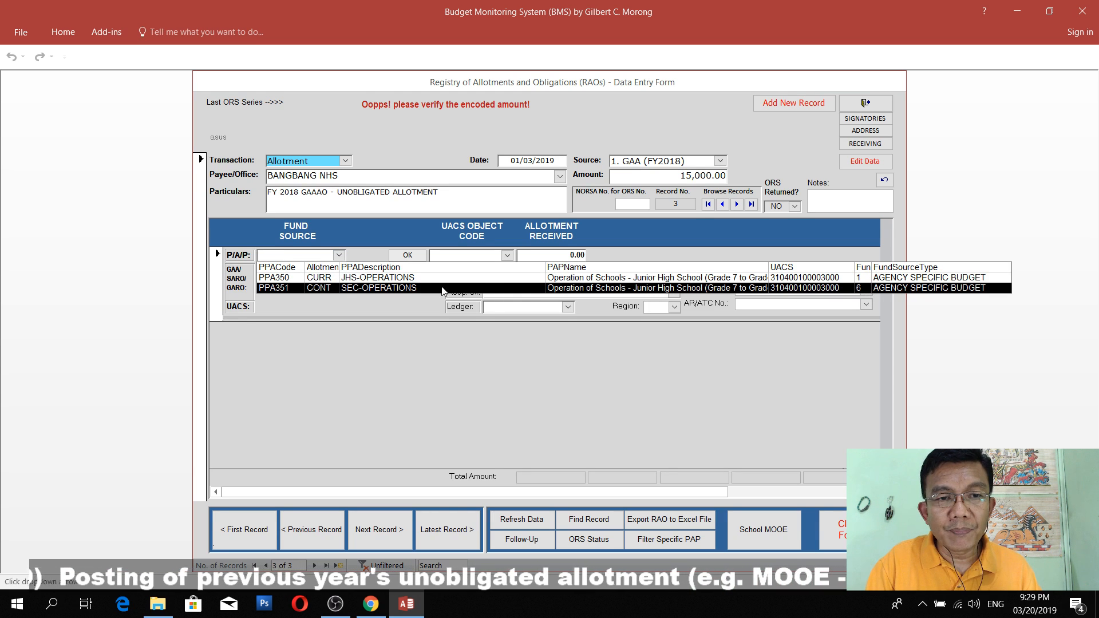
left_click(366, 290)
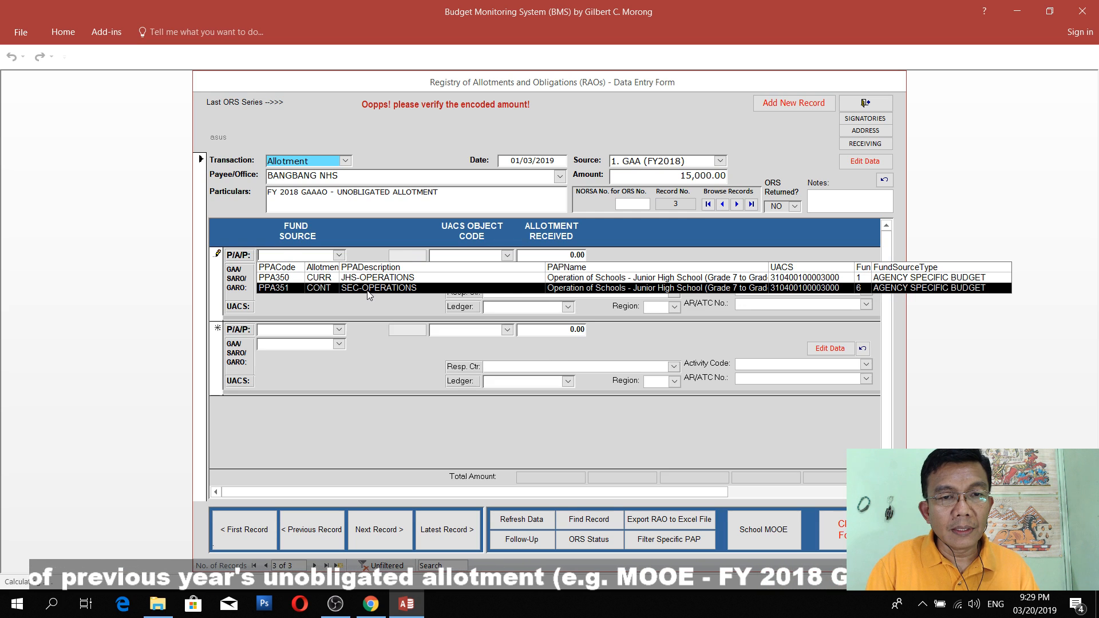
left_click(322, 271)
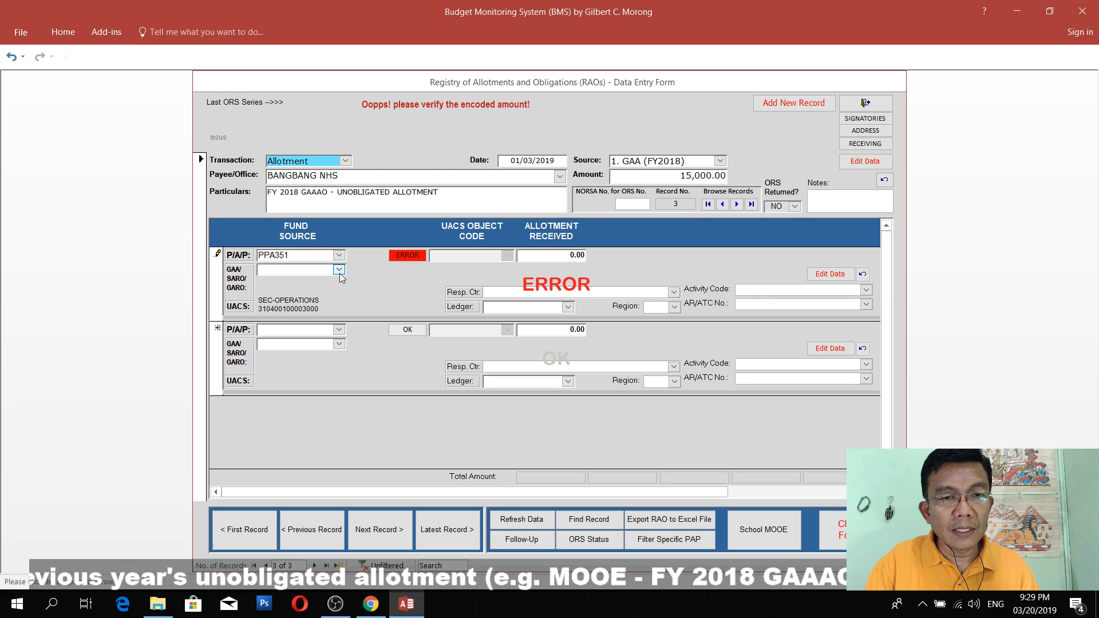
left_click(339, 270)
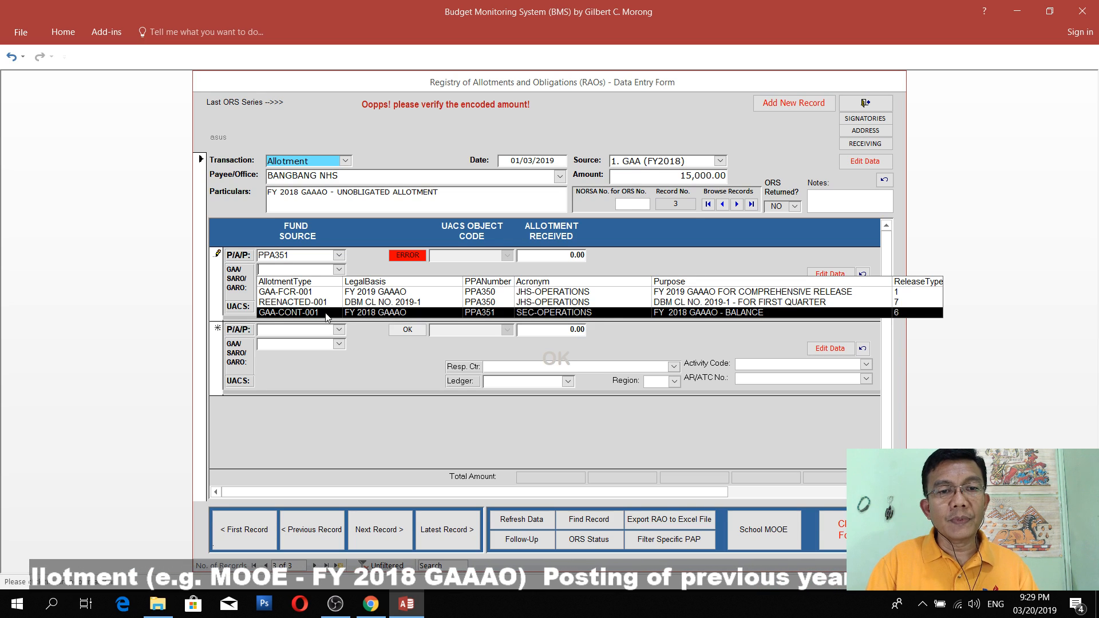
left_click(362, 312)
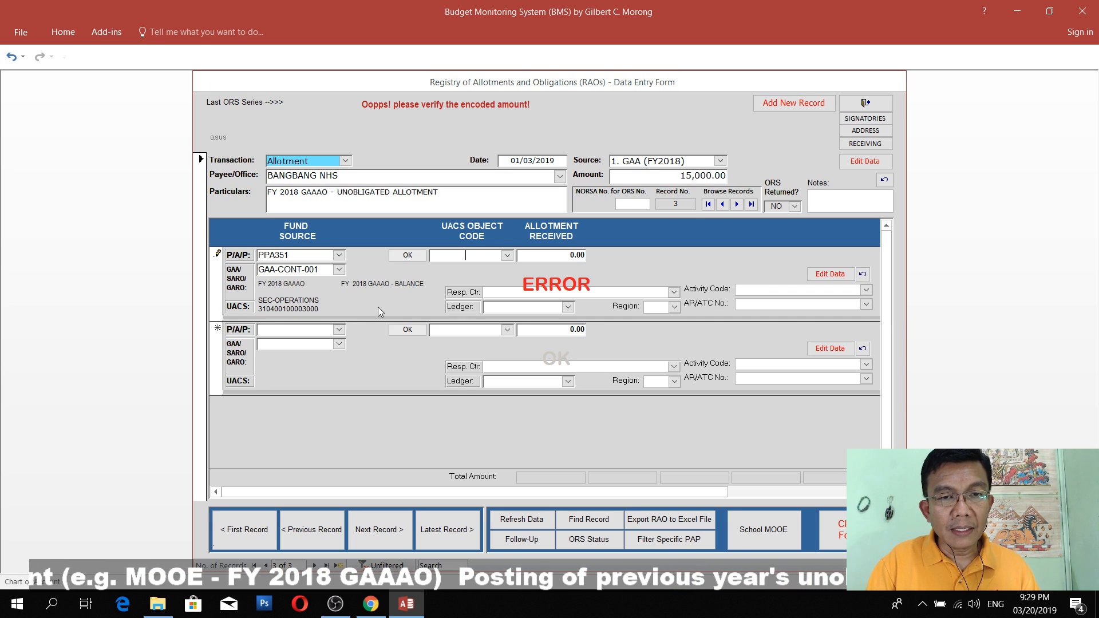
left_click(508, 255)
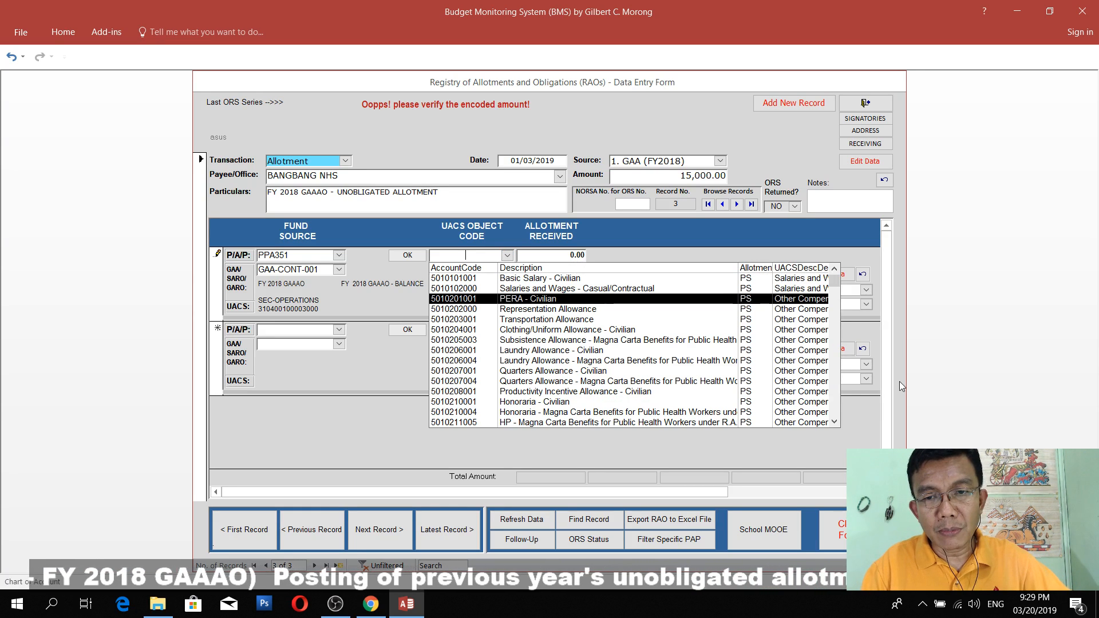
scroll(837, 406, "down", 6)
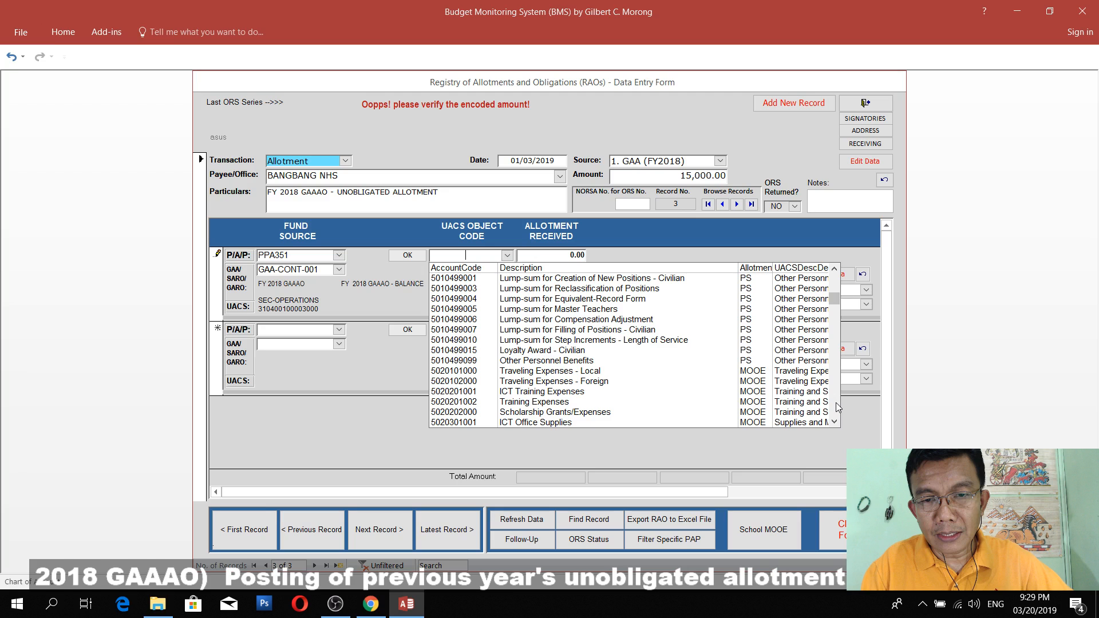
left_click(836, 402)
left_click(833, 293)
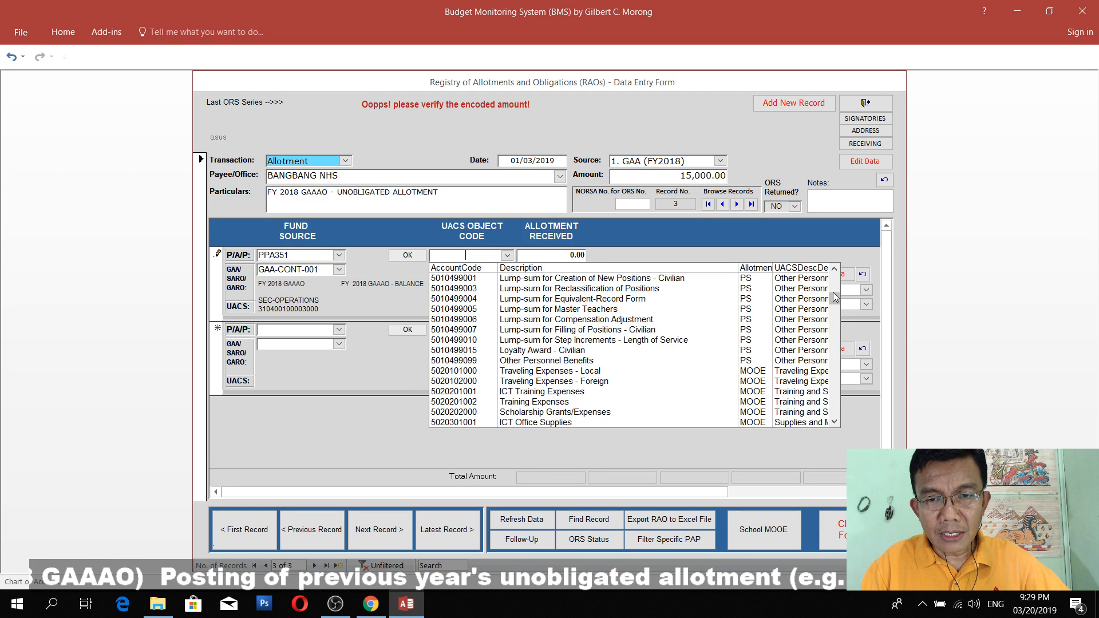
scroll(636, 395, "down", 1)
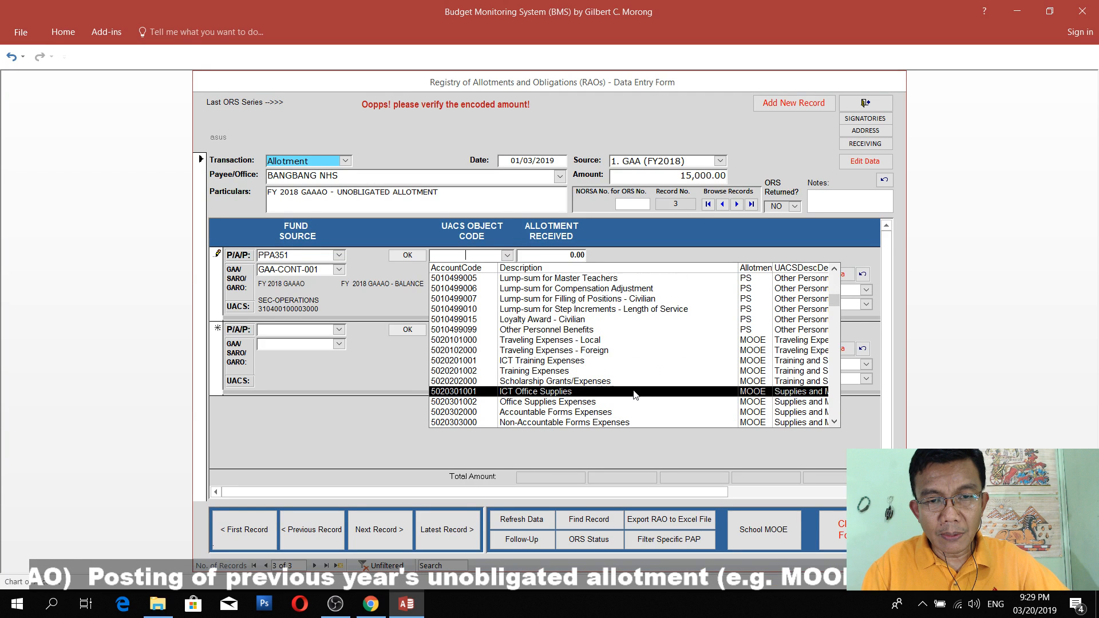
scroll(532, 393, "down", 1)
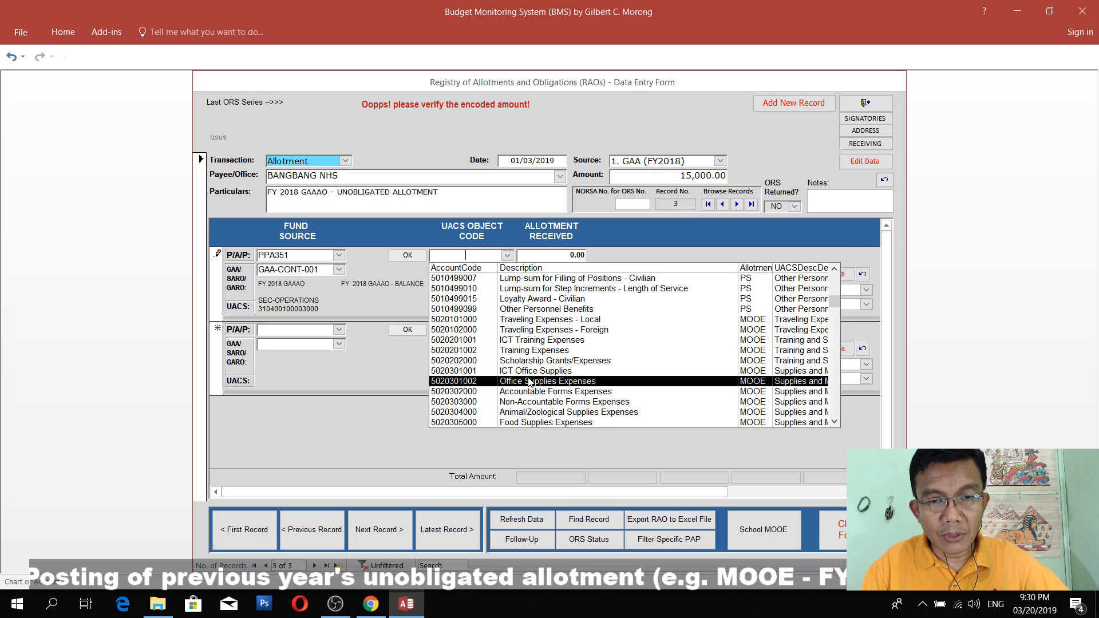
left_click(537, 381)
key("Tab")
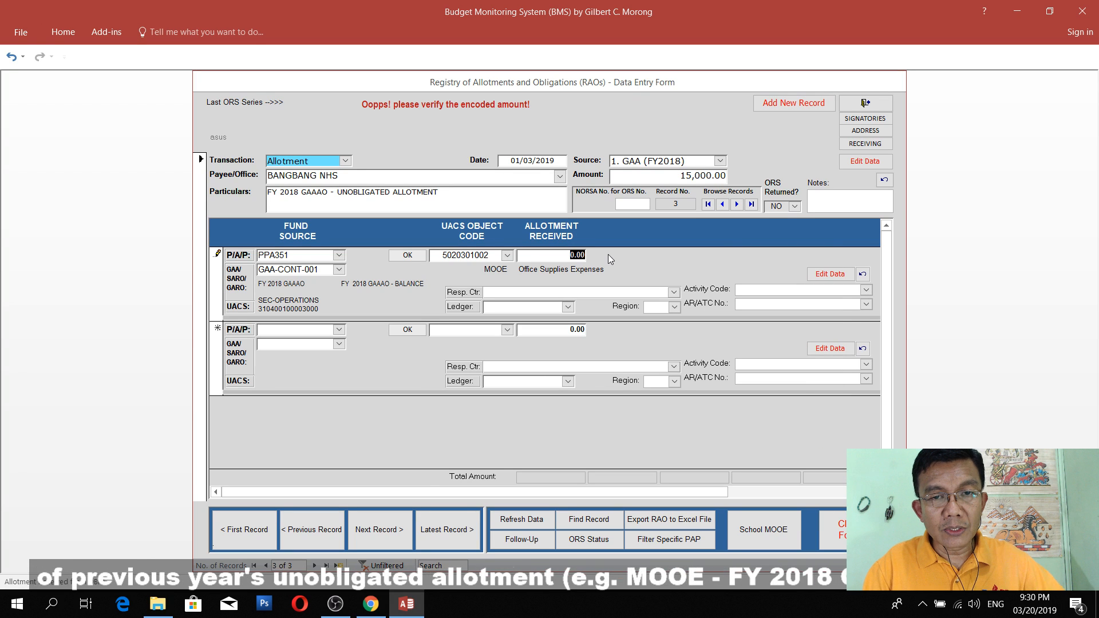
Set the first line's allotment received to 10,000 and its responsibility center to SCH-School
type("10000")
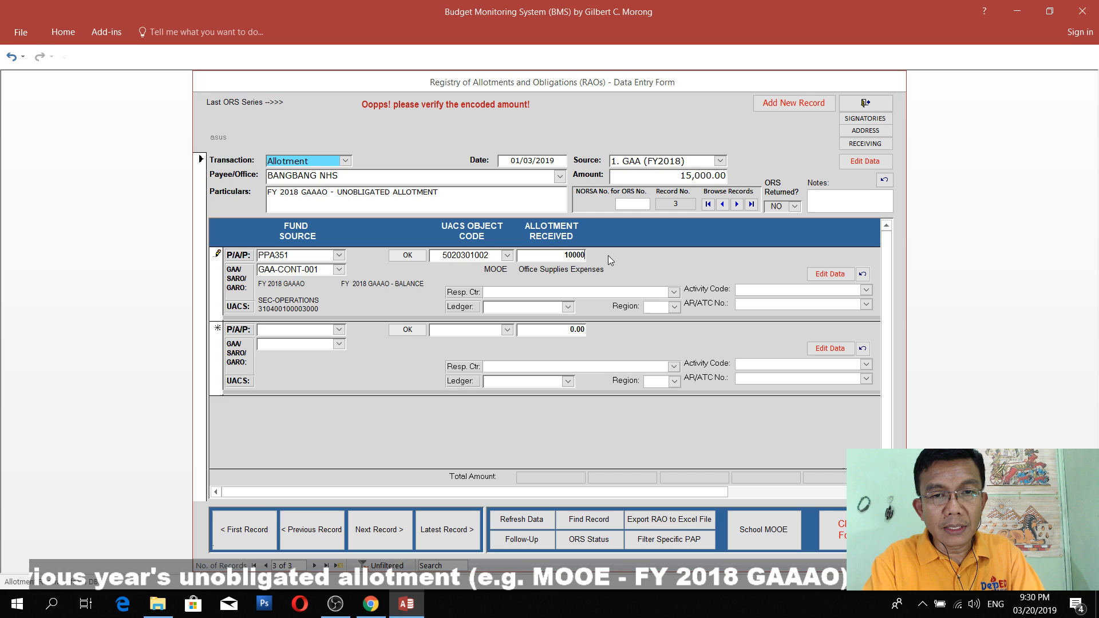
key("Tab")
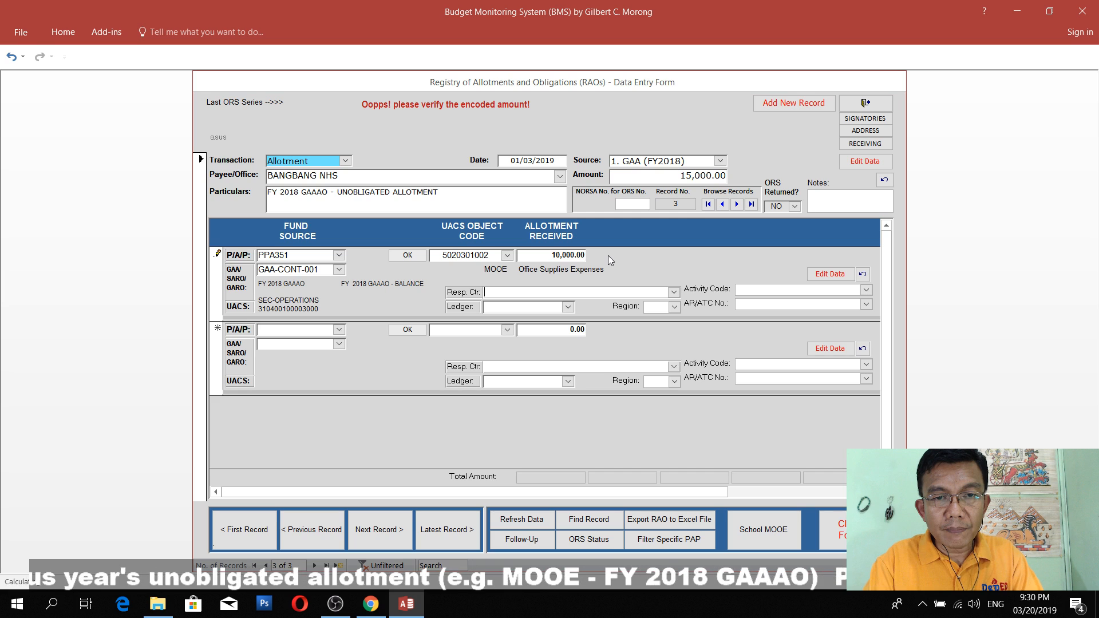
type("SCH-School")
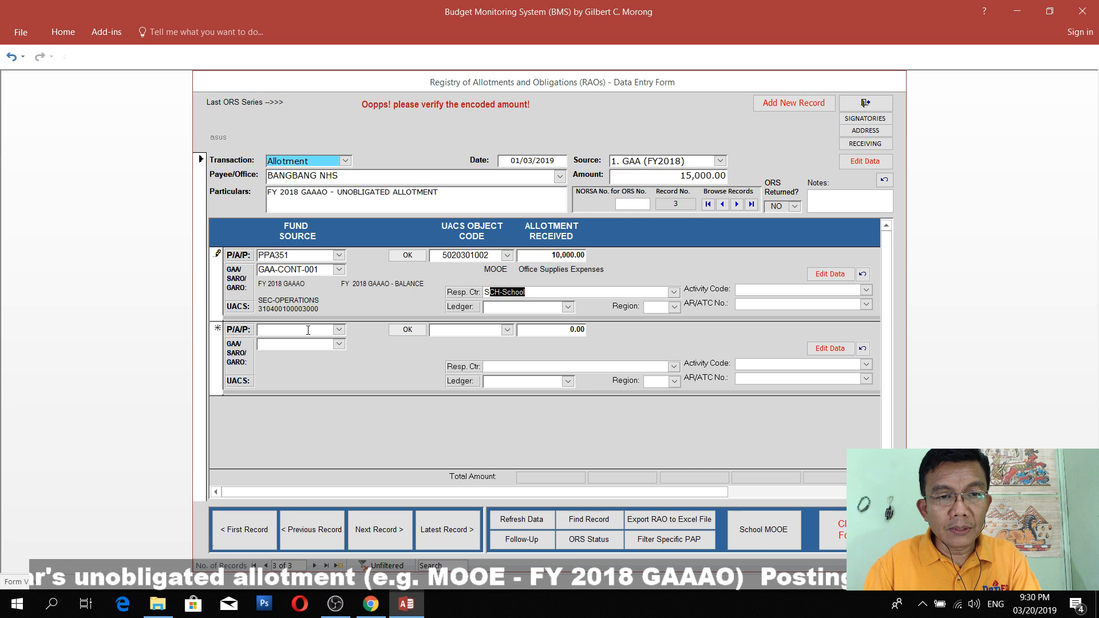
Charge the second fund source line to PPA351 under the continuing allotment GAA-CONT-001, FY 2018 GAAAO
left_click(334, 331)
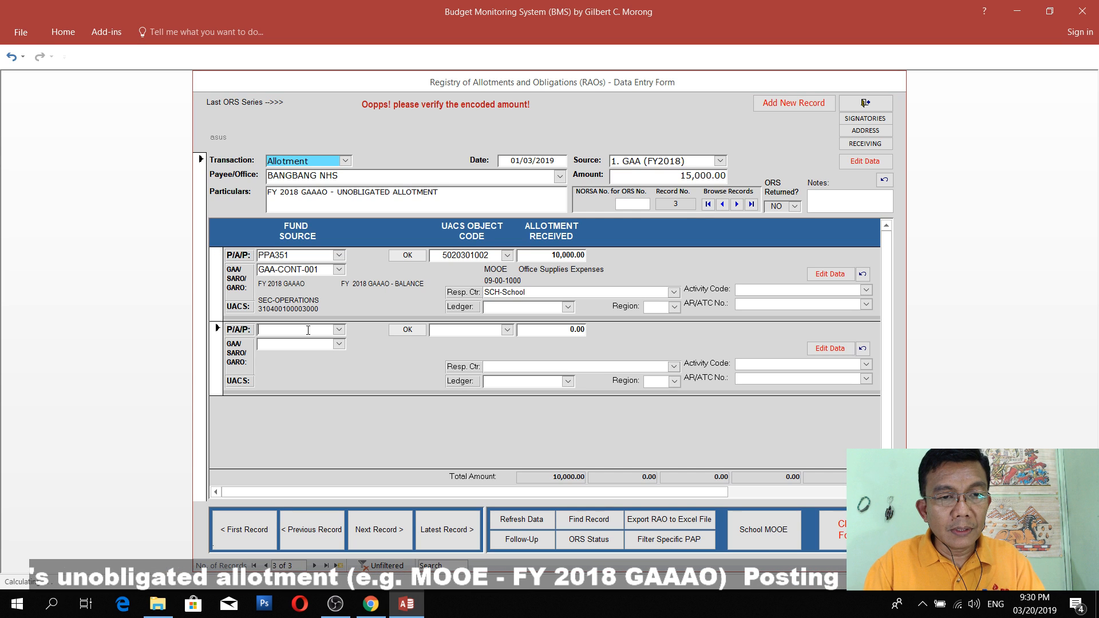
left_click(338, 330)
left_click(299, 366)
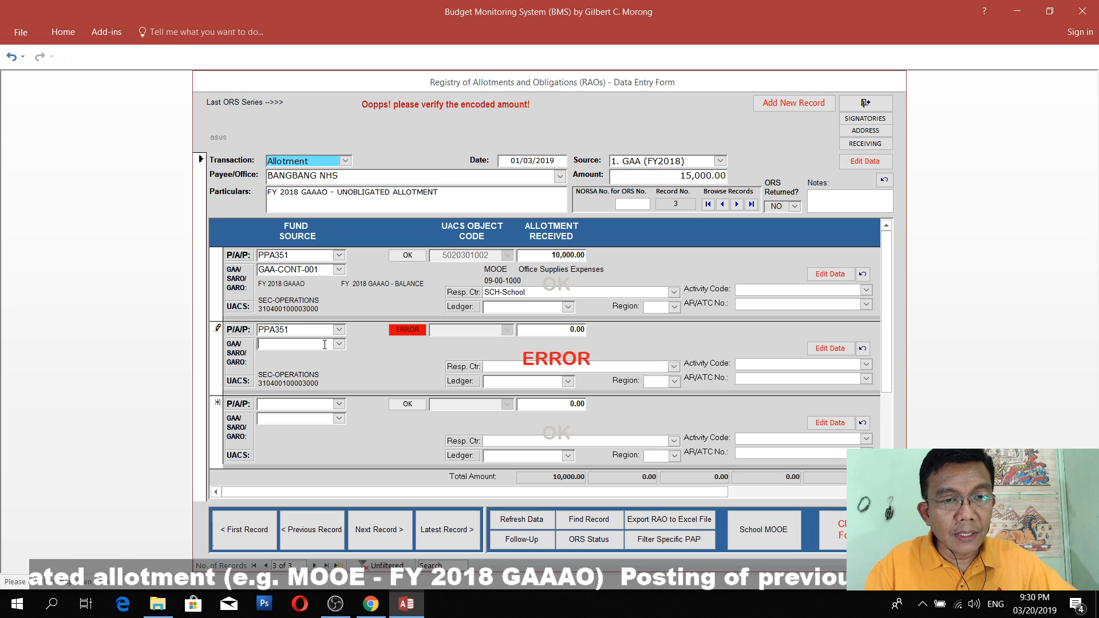
left_click(339, 344)
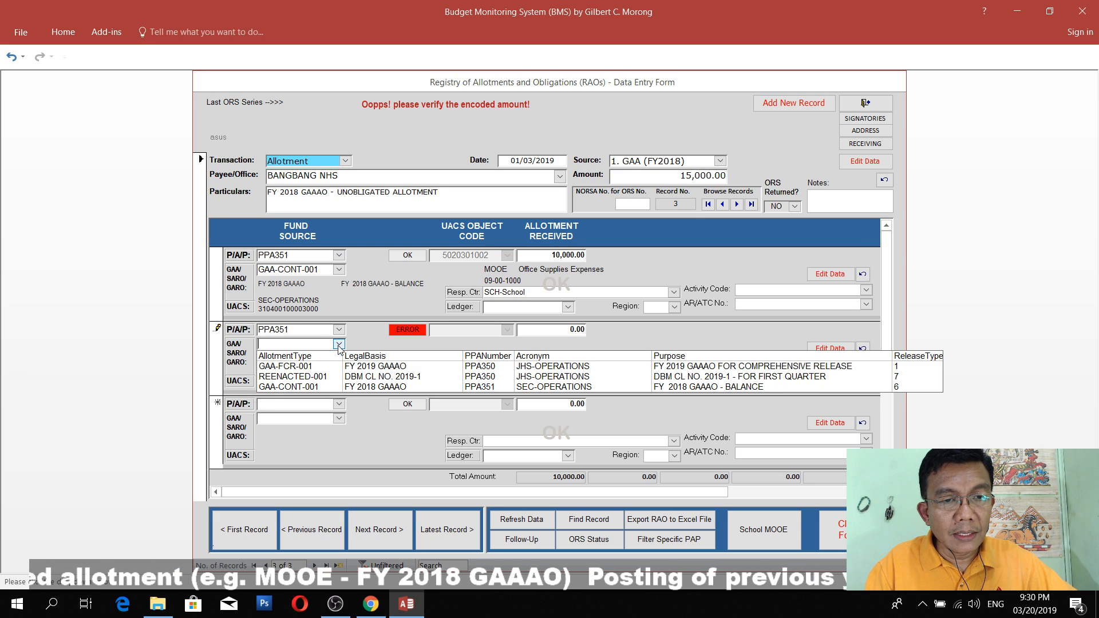
left_click(318, 387)
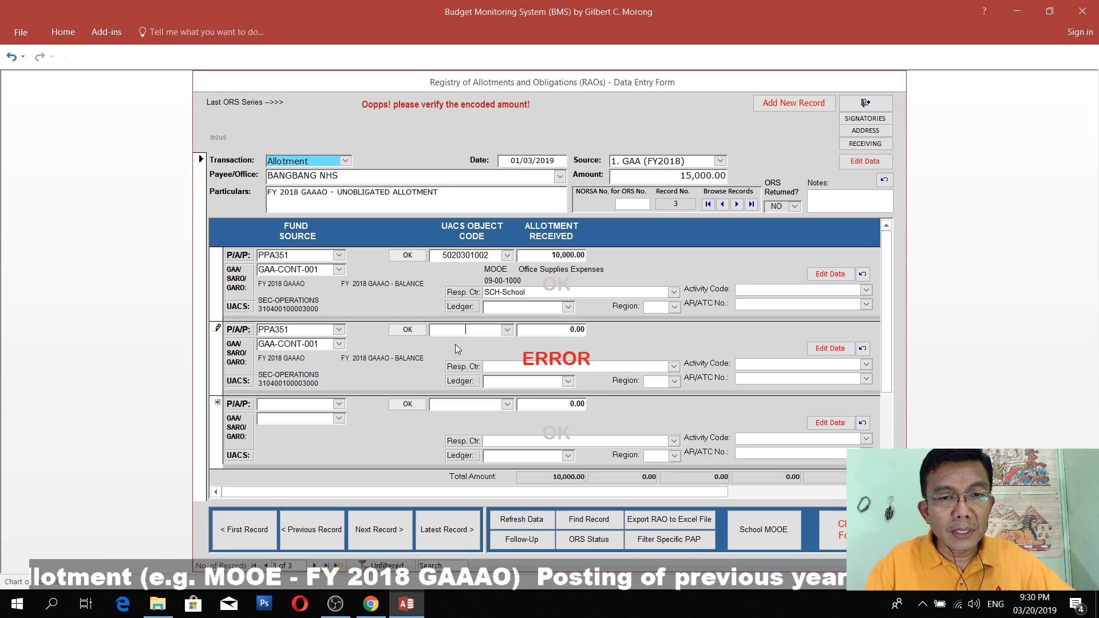
left_click(507, 330)
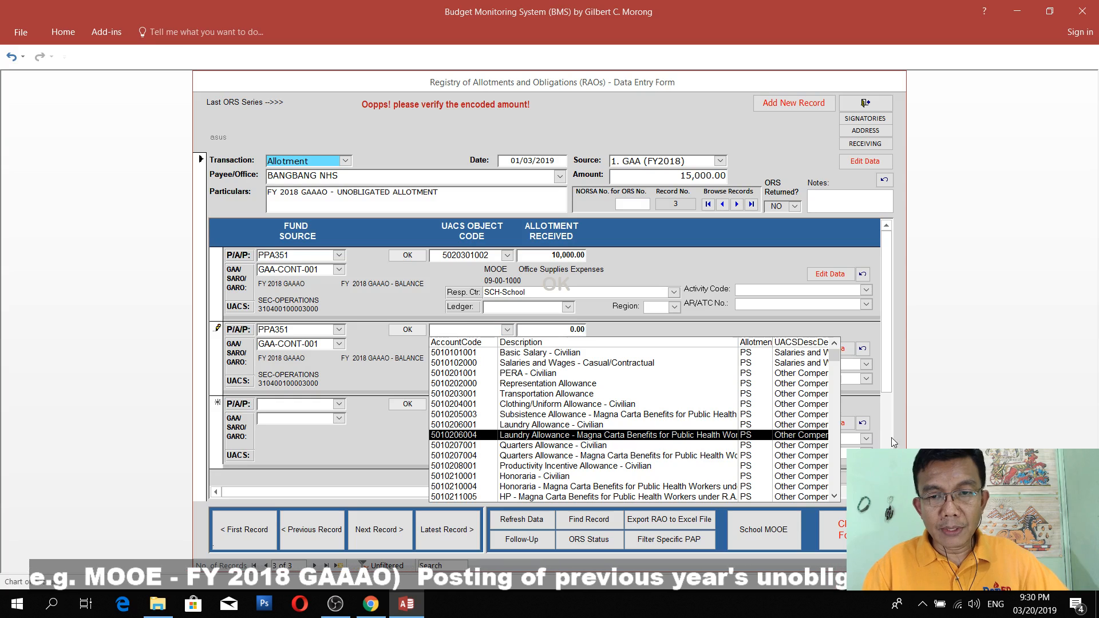
scroll(840, 473, "down", 10)
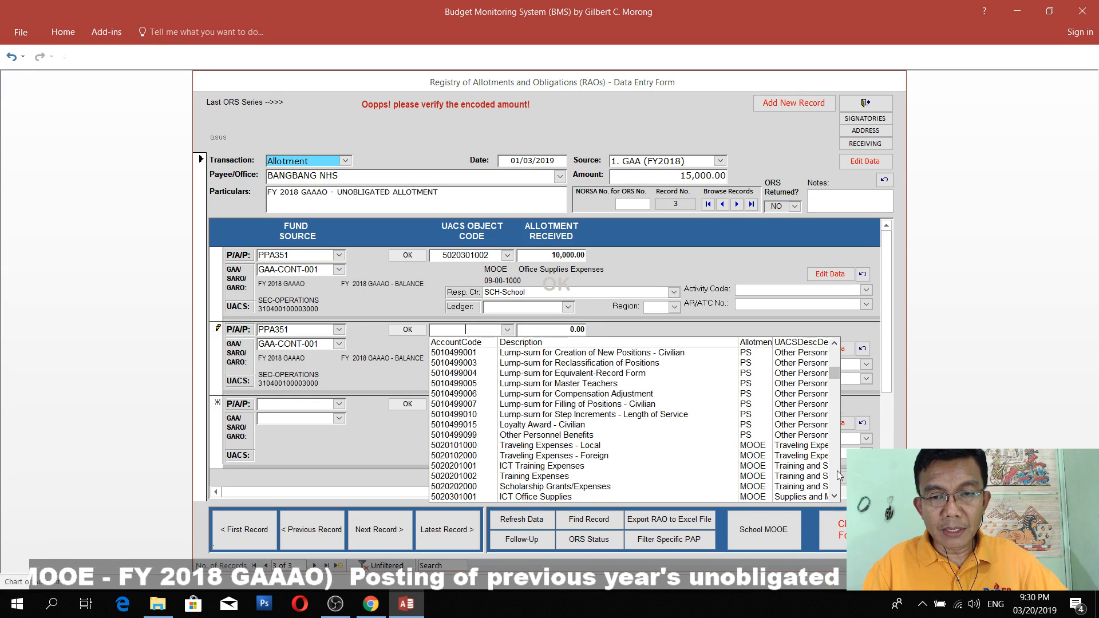
scroll(837, 475, "down", 5)
scroll(837, 475, "down", 10)
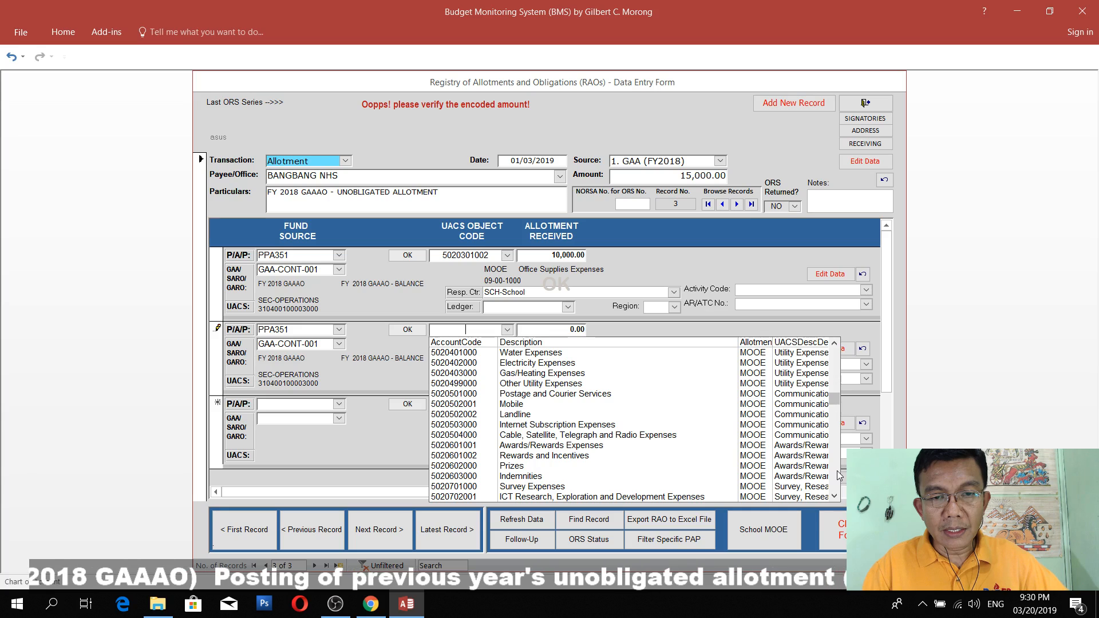
scroll(630, 458, "down", 10)
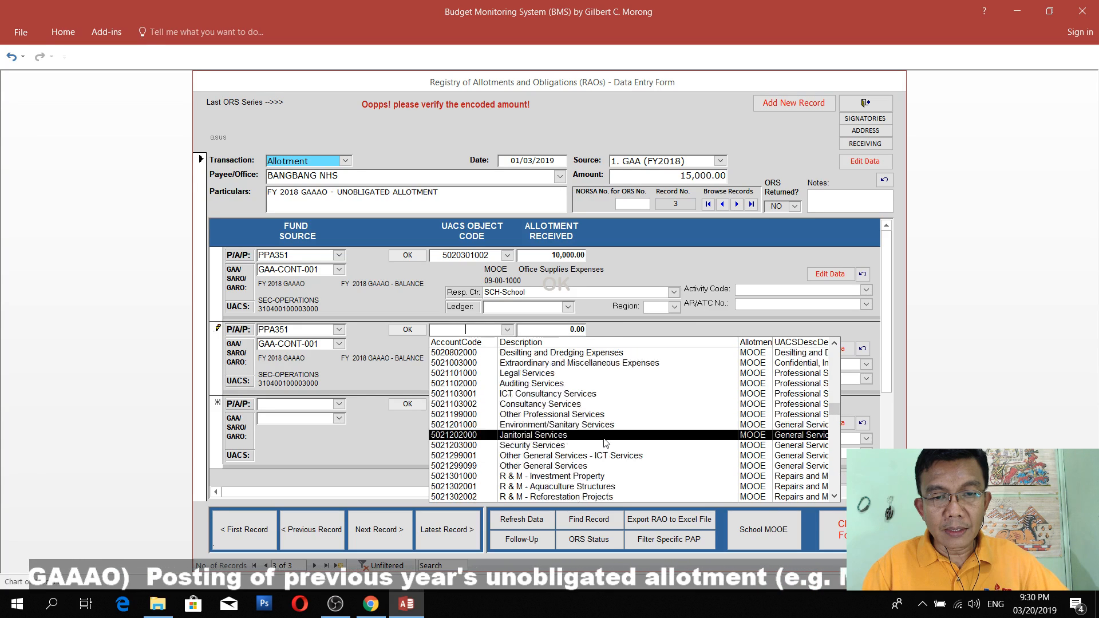
scroll(613, 457, "down", 10)
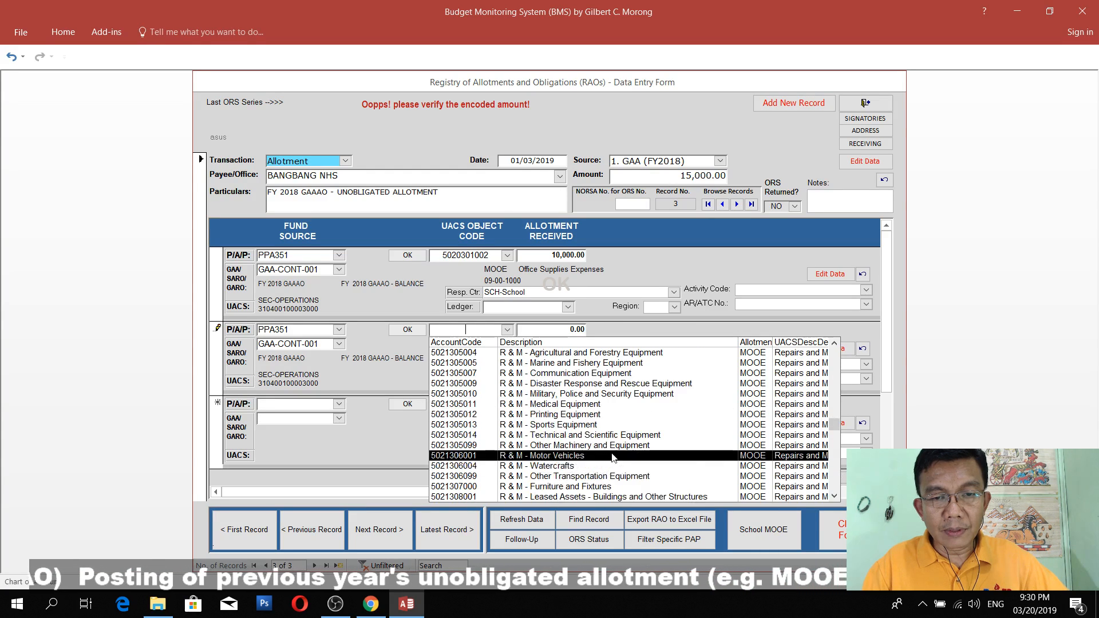
scroll(614, 468, "down", 6)
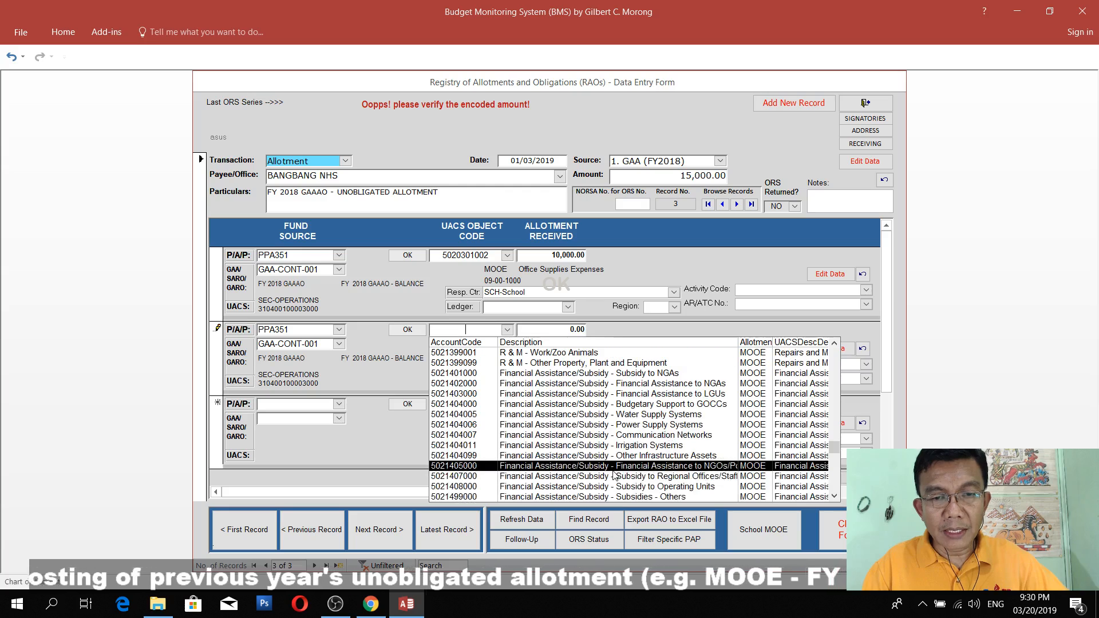
scroll(614, 468, "up", 10)
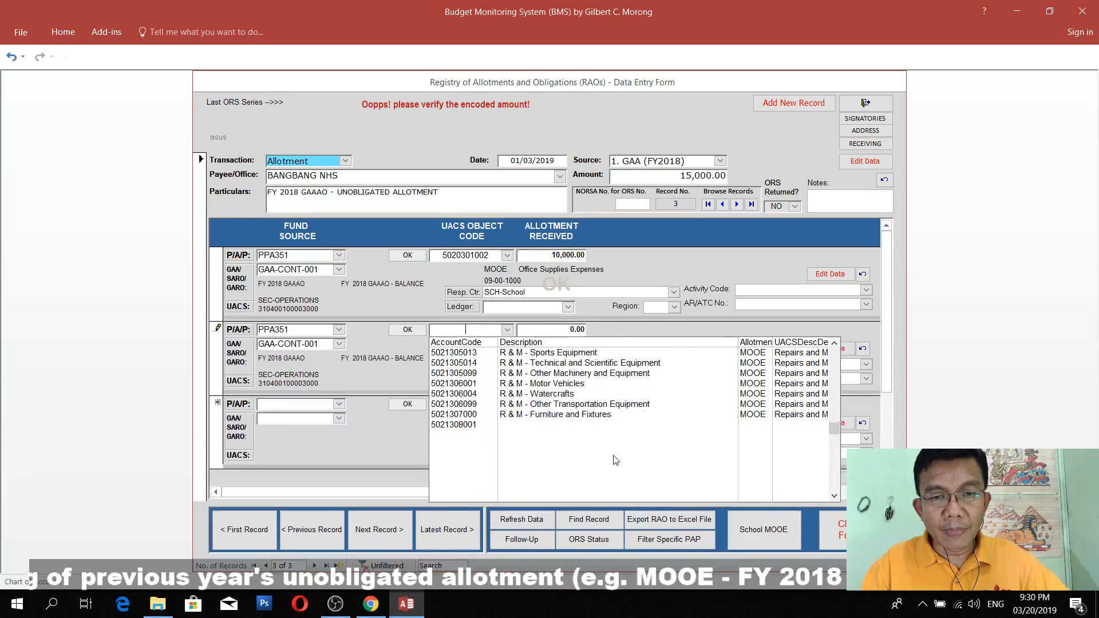
scroll(609, 457, "up", 8)
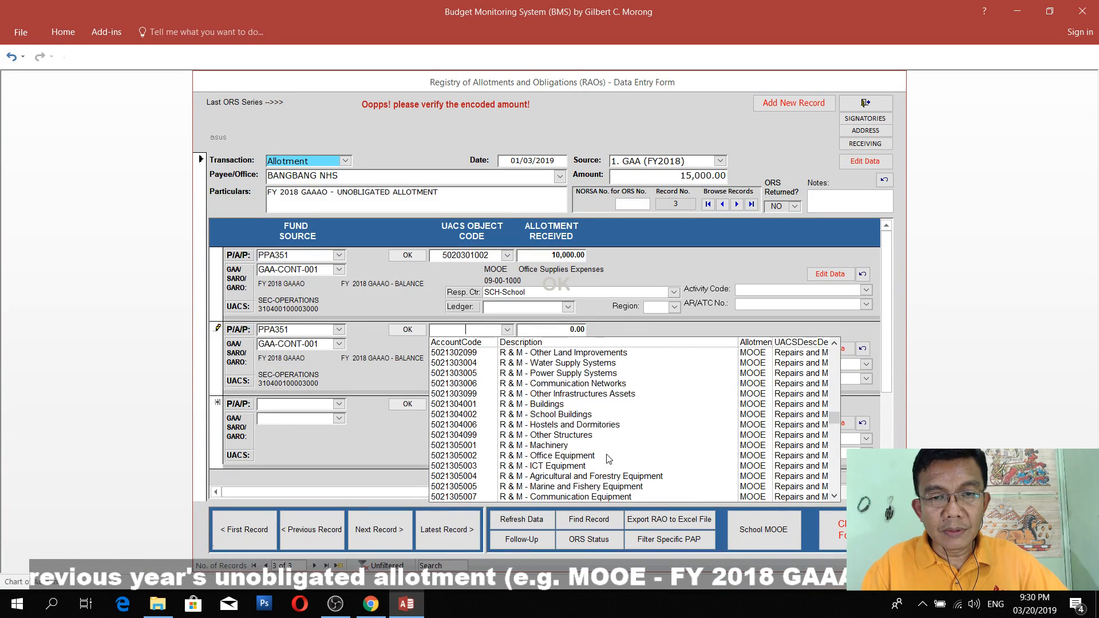
scroll(608, 456, "up", 7)
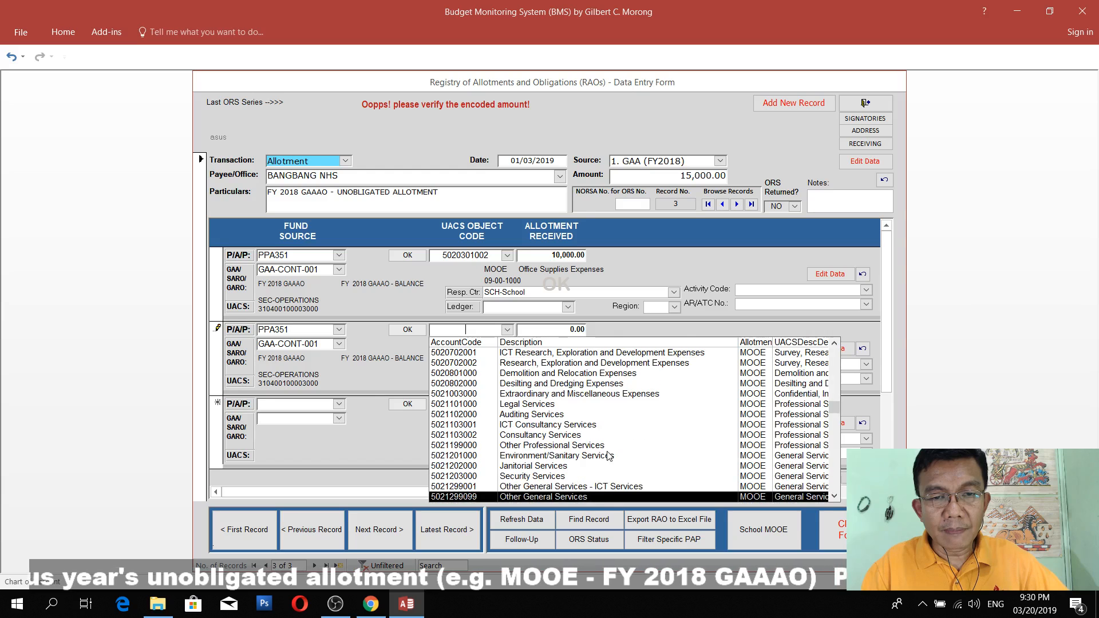
scroll(609, 456, "up", 2)
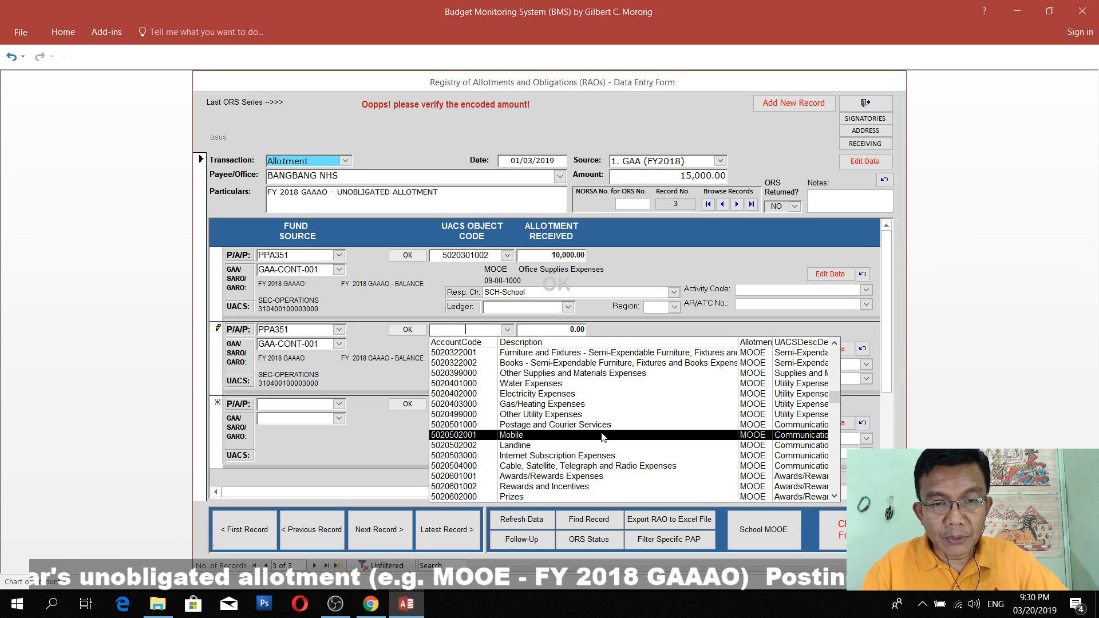
left_click(591, 394)
key("Tab")
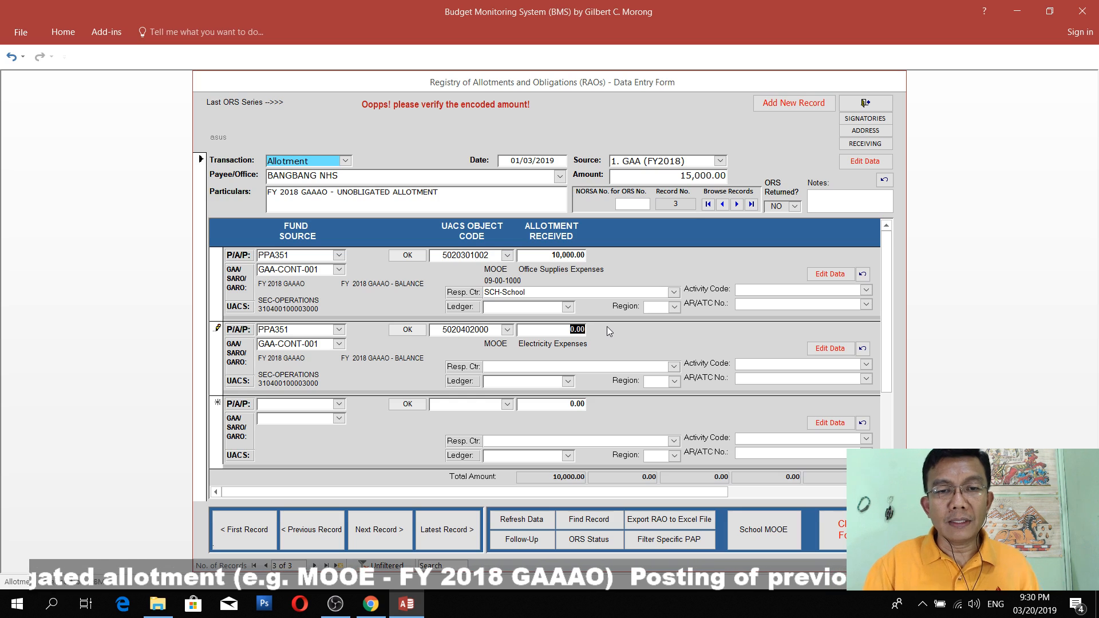
Set the second line's allotment received to 5,000 and its responsibility center to SCH-School, and save the line
type("50")
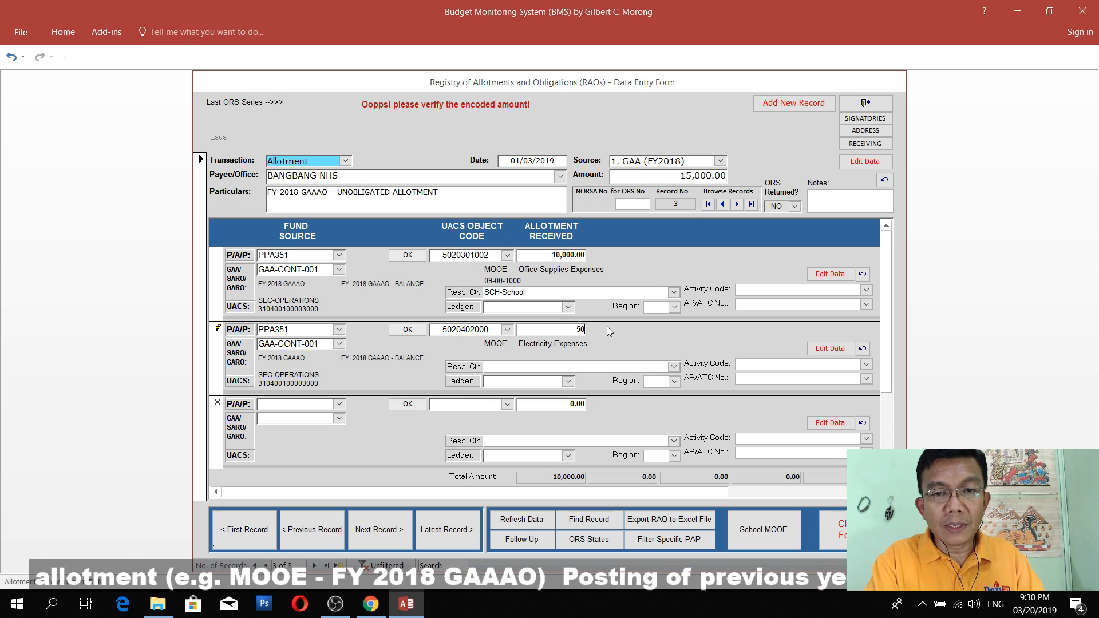
type("00")
type("SCH-School")
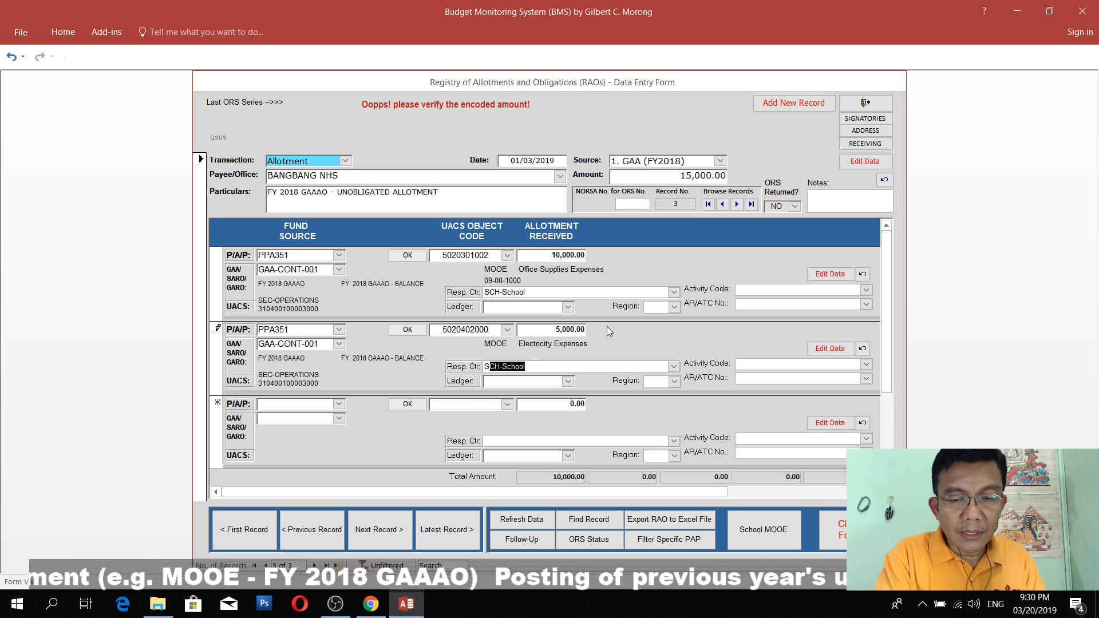
key("Tab")
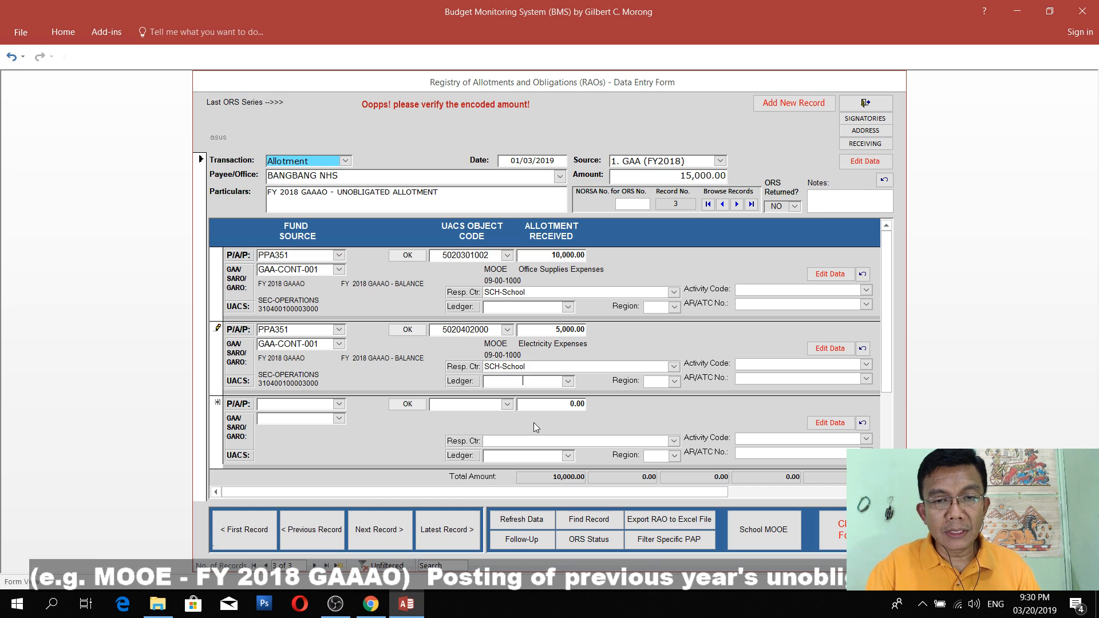
left_click(532, 441)
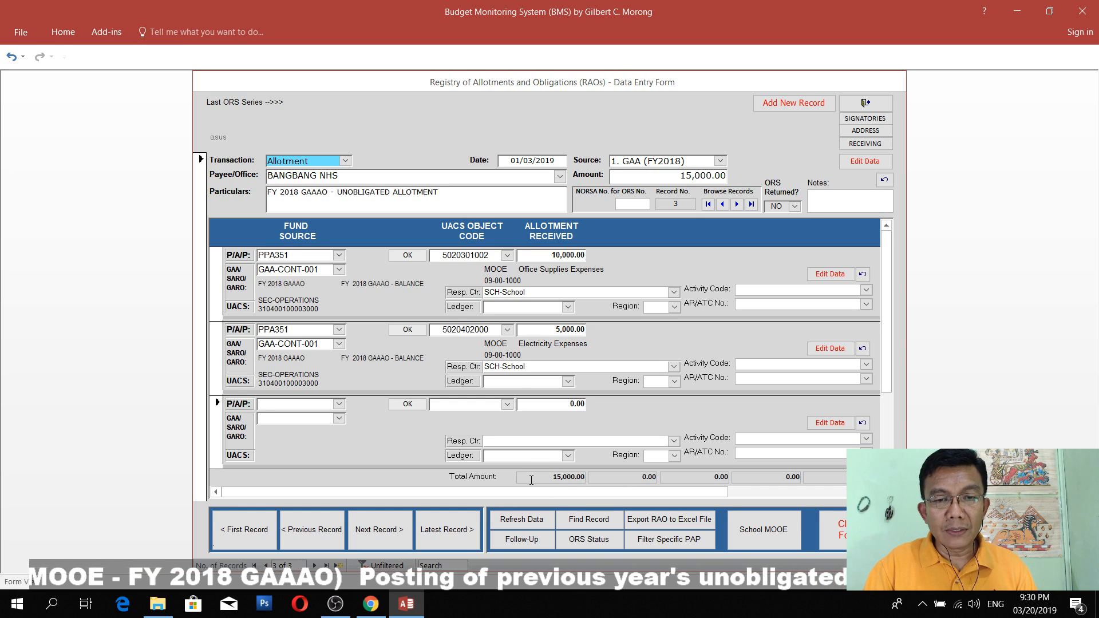
Check the total allotment received and both fund source lines' authorized appropriations and appropriations/adjustments amounts
left_click(531, 479)
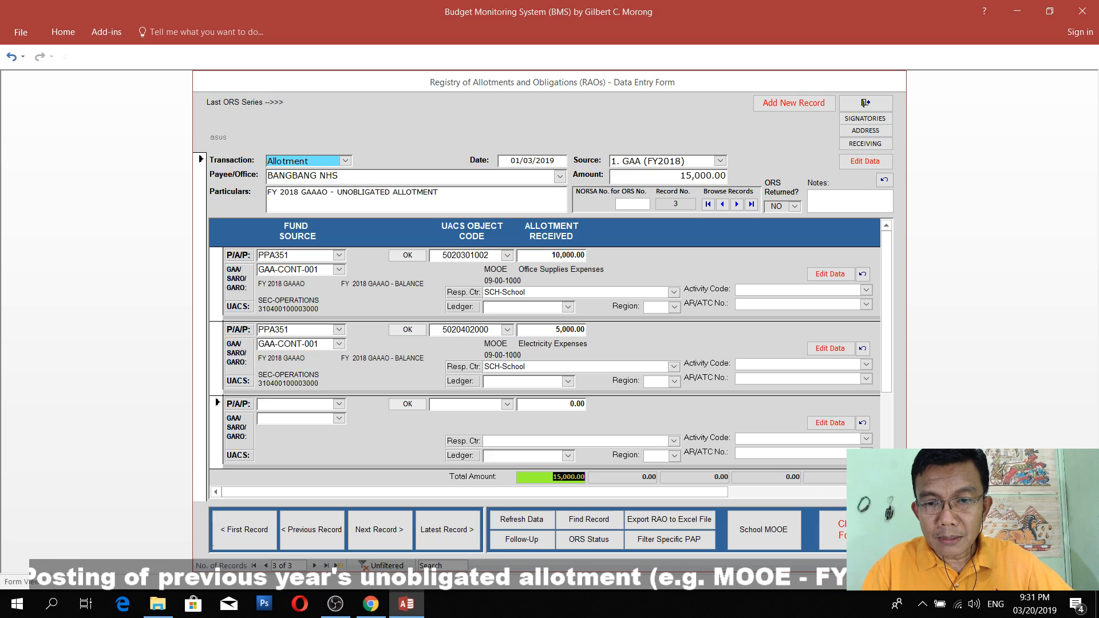
left_click_drag(589, 492, 723, 492)
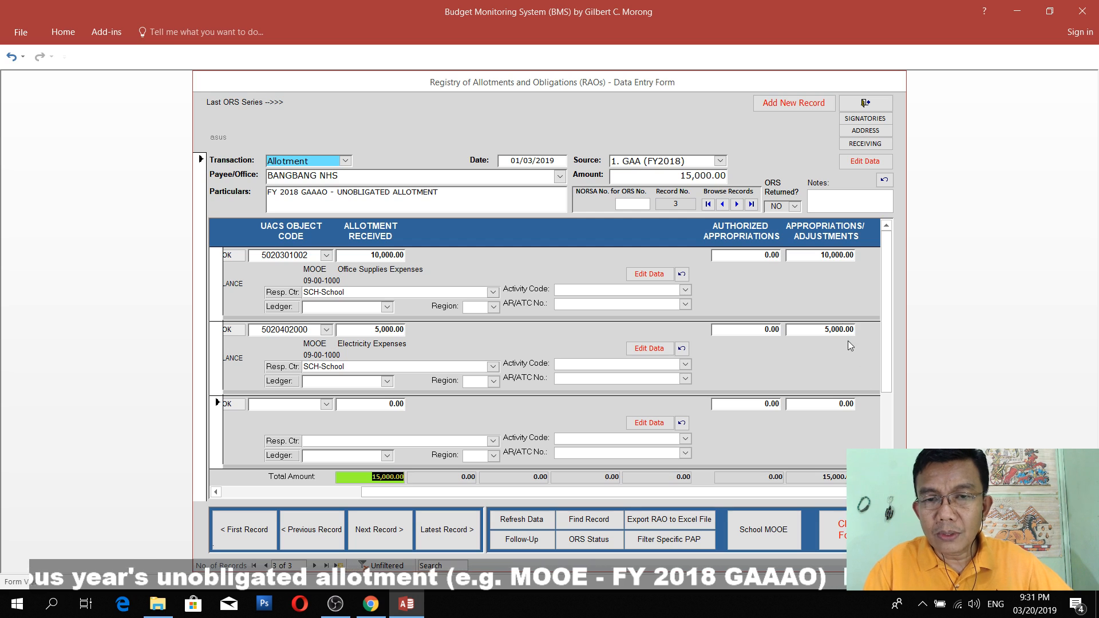
left_click(827, 255)
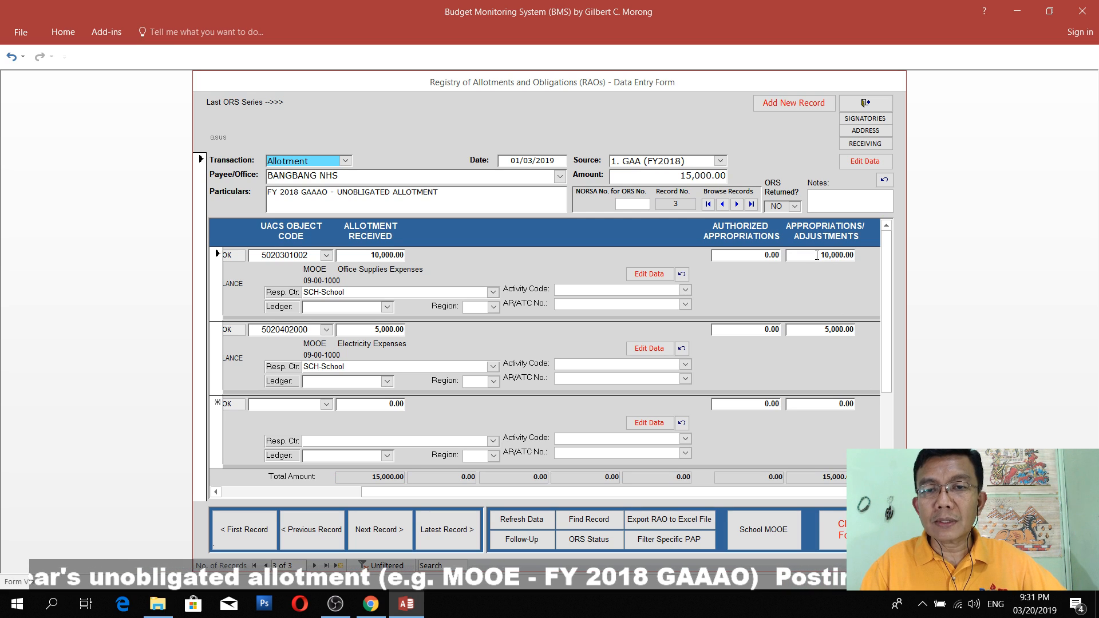
left_click_drag(817, 255, 855, 256)
left_click_drag(817, 328, 866, 328)
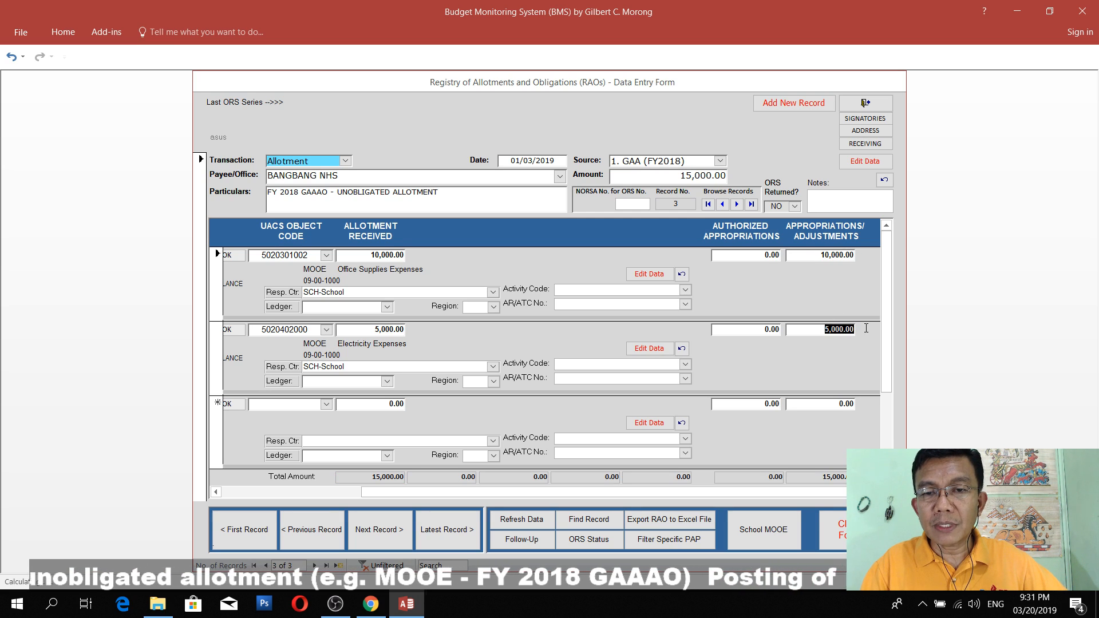
left_click(815, 257)
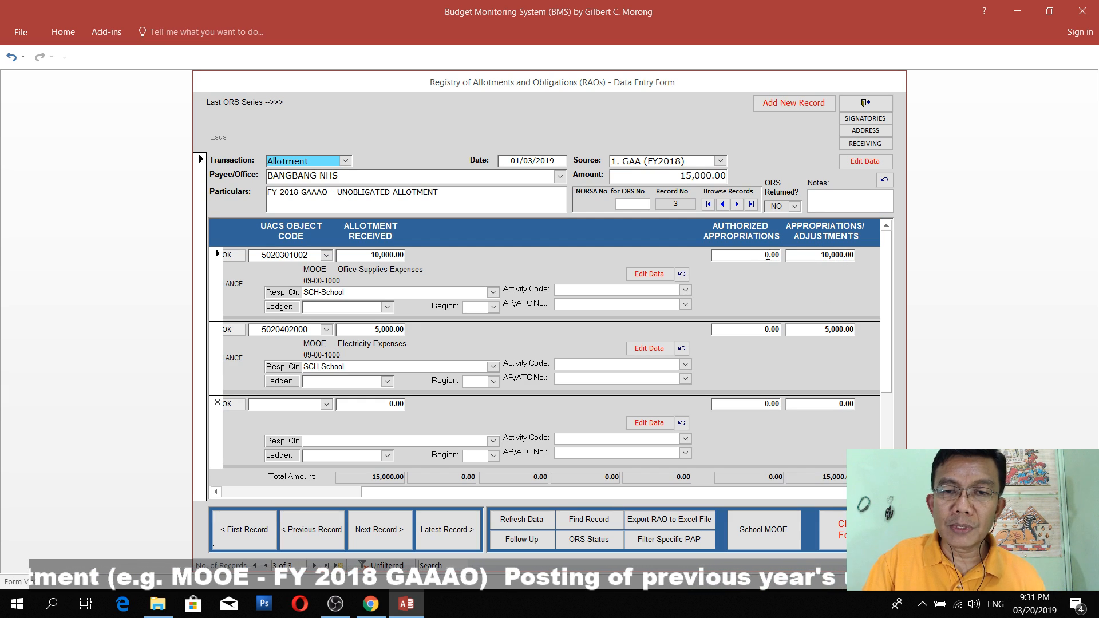
left_click(814, 258)
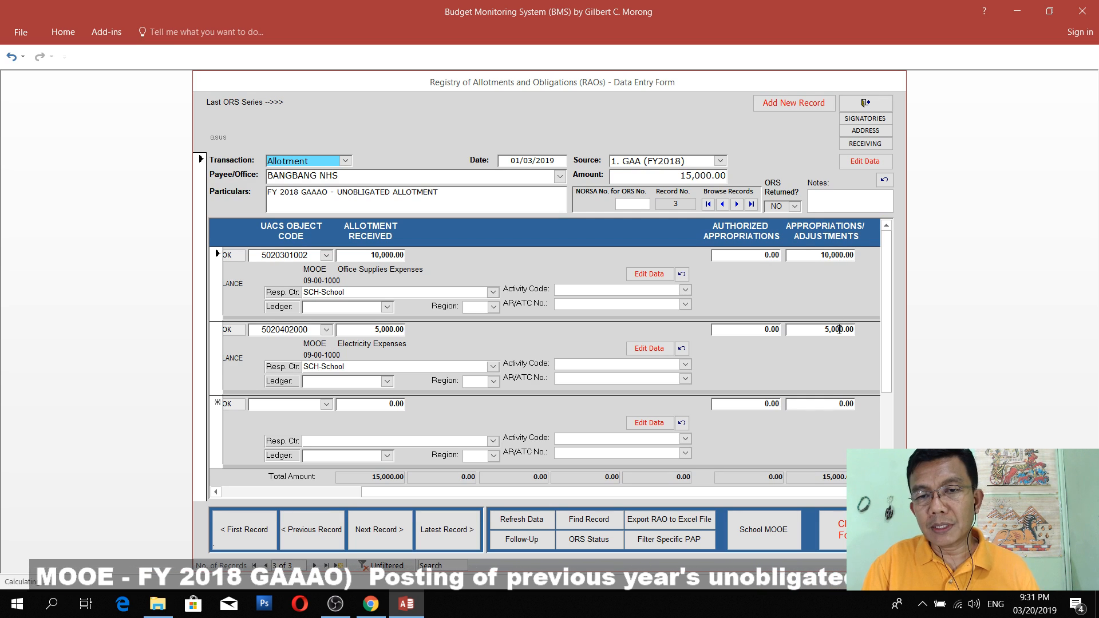
left_click(260, 492)
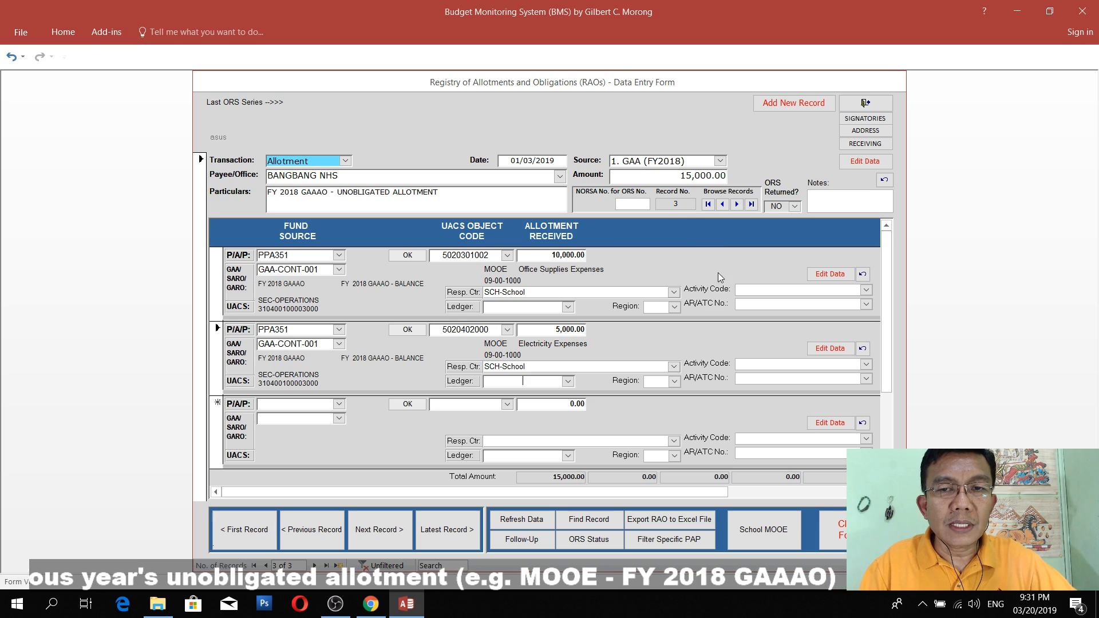
Close the registry entry form and, in reports generation, reset and get the data to reach the Financial Accountability Reports
left_click(842, 537)
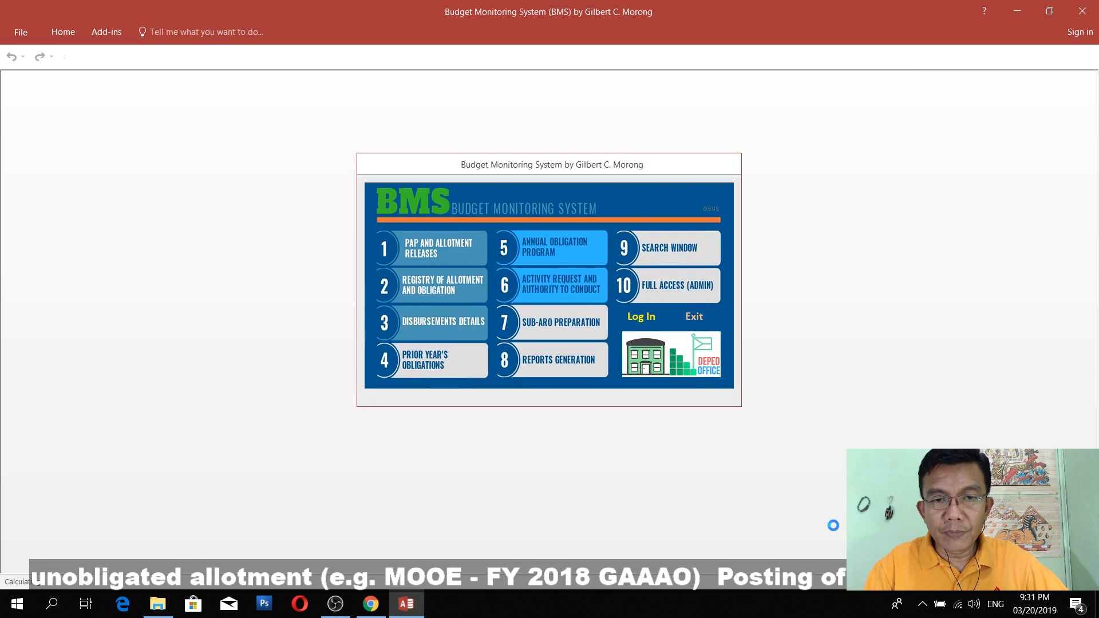
left_click(545, 366)
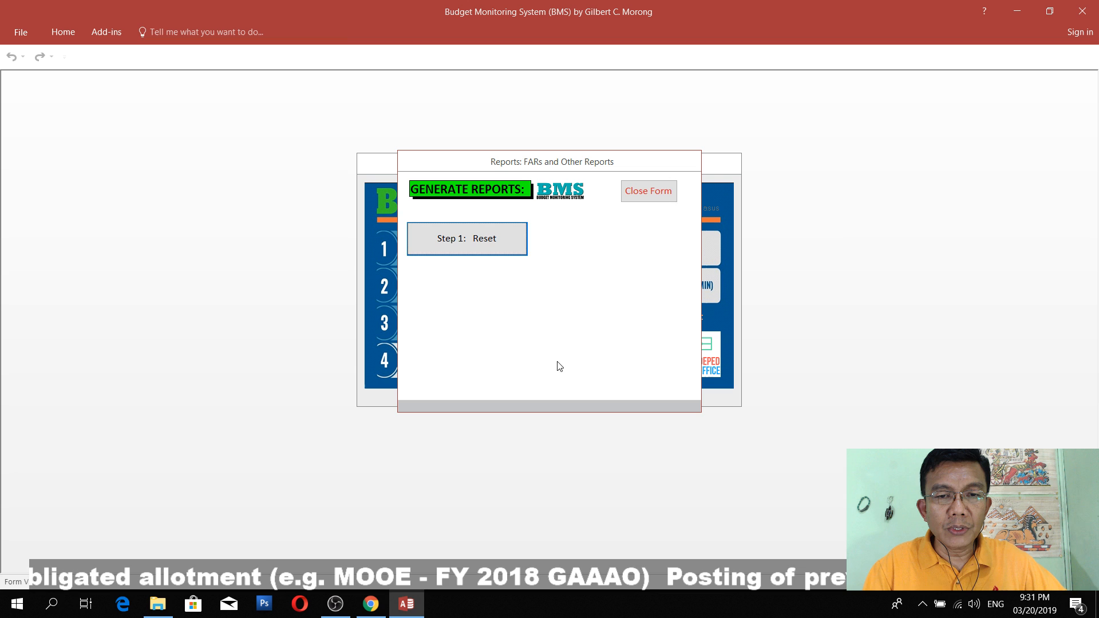
left_click(514, 244)
left_click(473, 297)
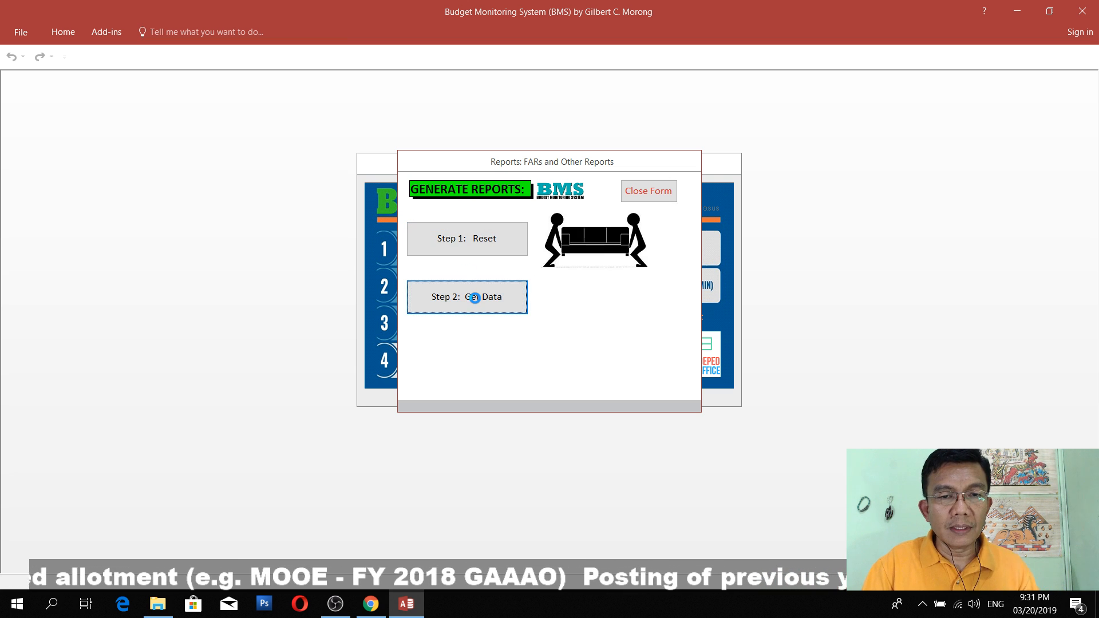
left_click(482, 354)
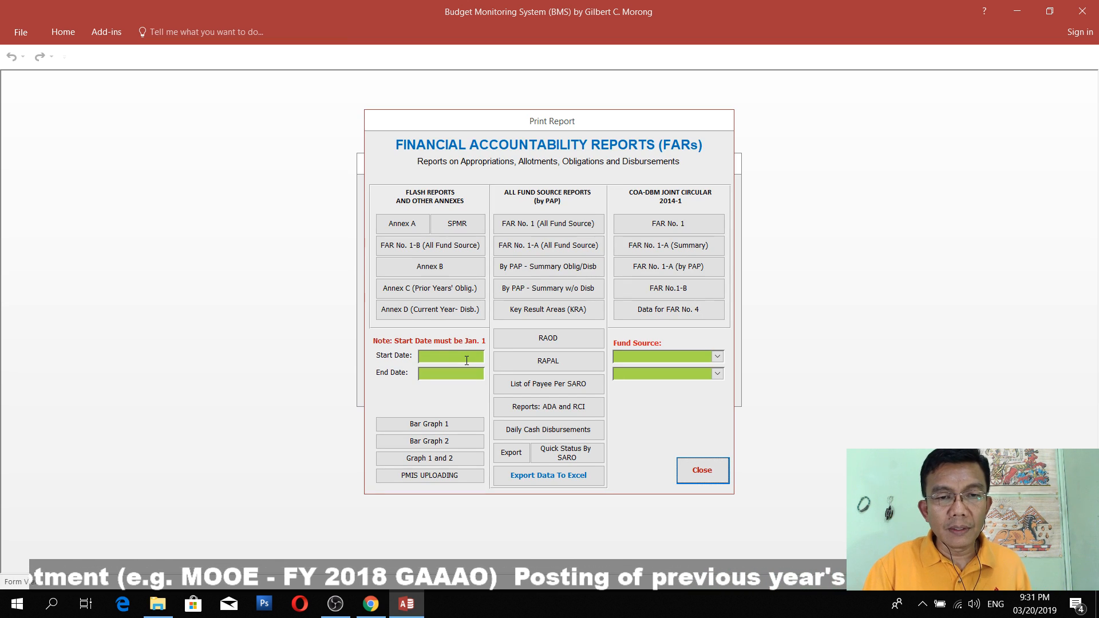
Generate the FAR No. 1 (All Fund Source) report for the period 01/01/2019 to 03/03/2019
left_click(467, 360)
type("1")
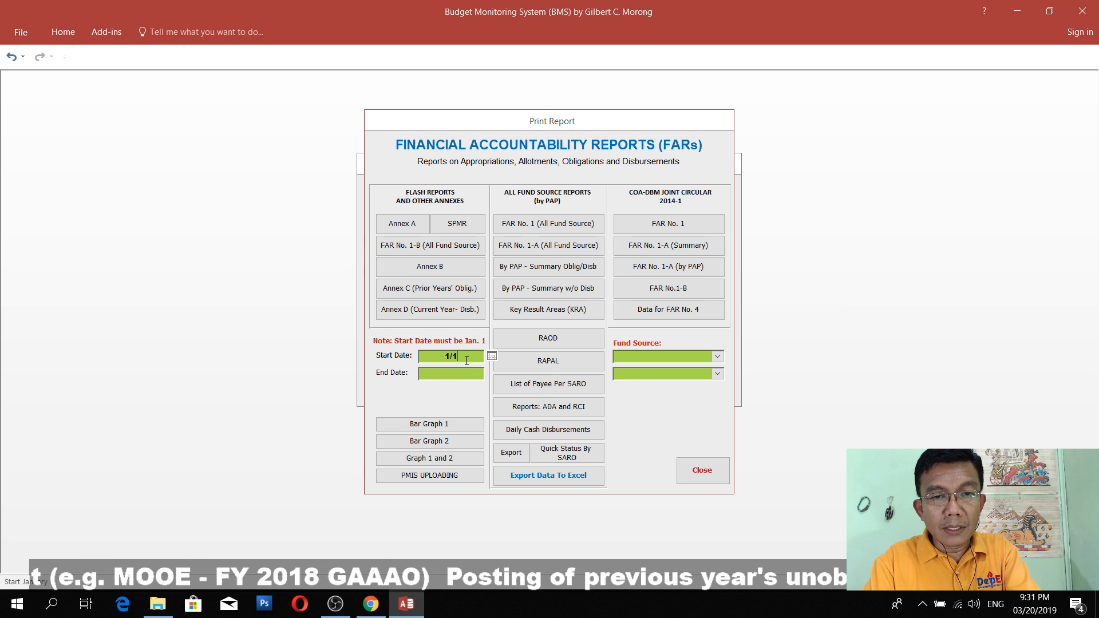
type("/01/20")
type("19")
key("Tab")
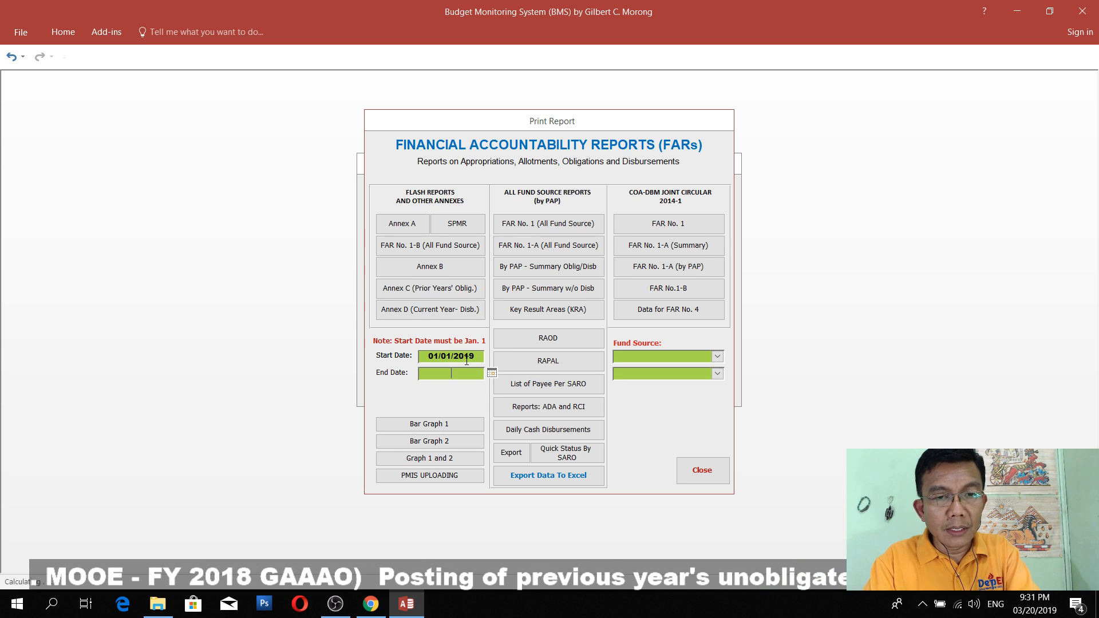
type("3")
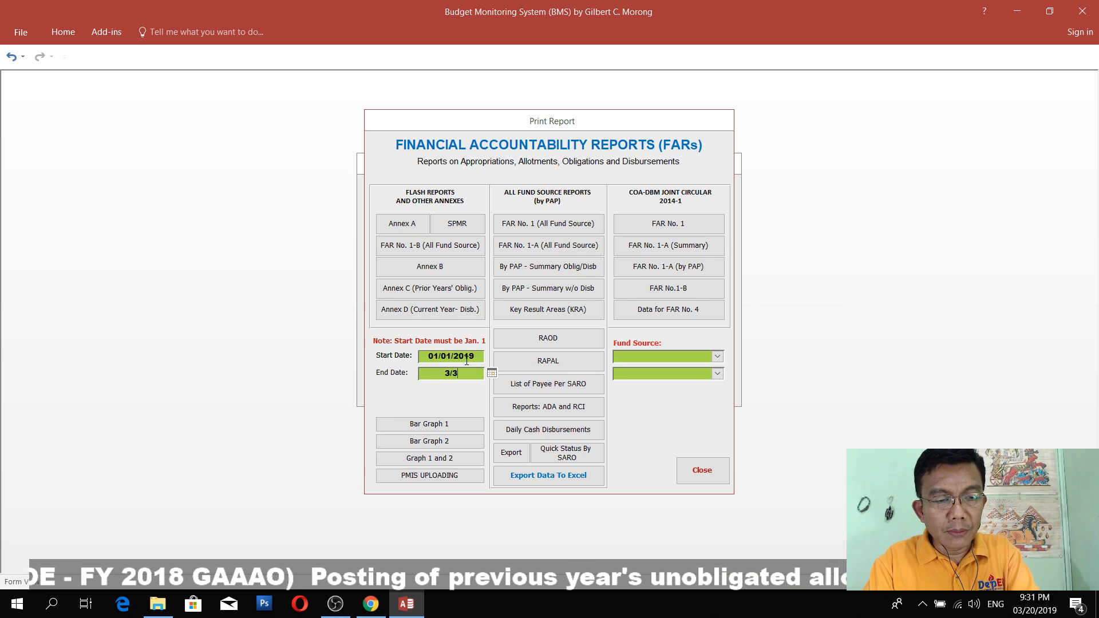
type("/03/2019")
key("Tab")
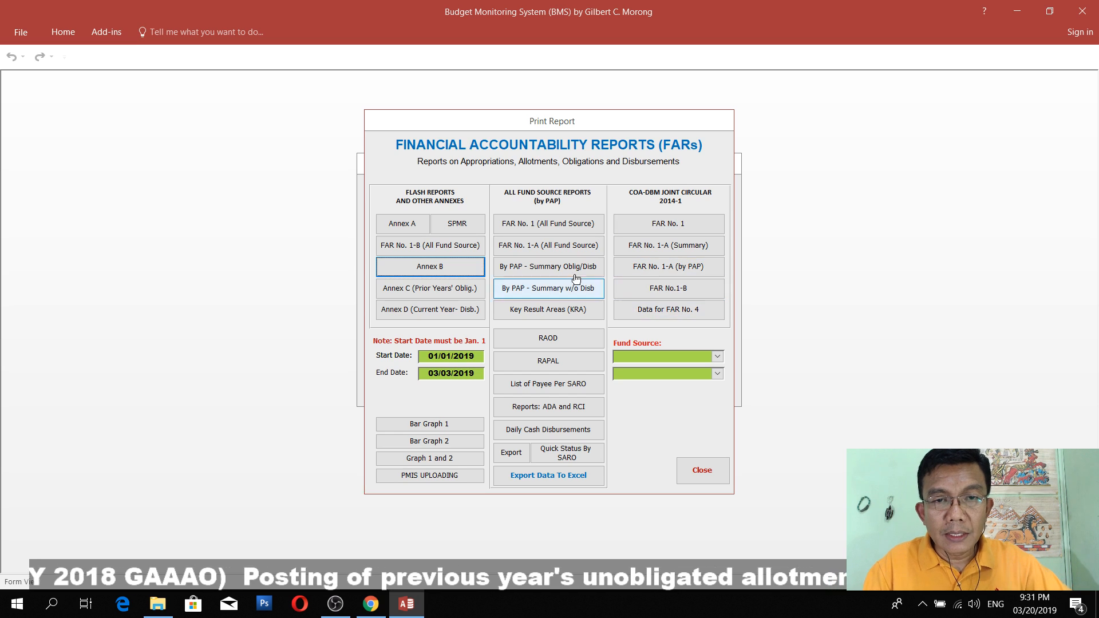
left_click(537, 229)
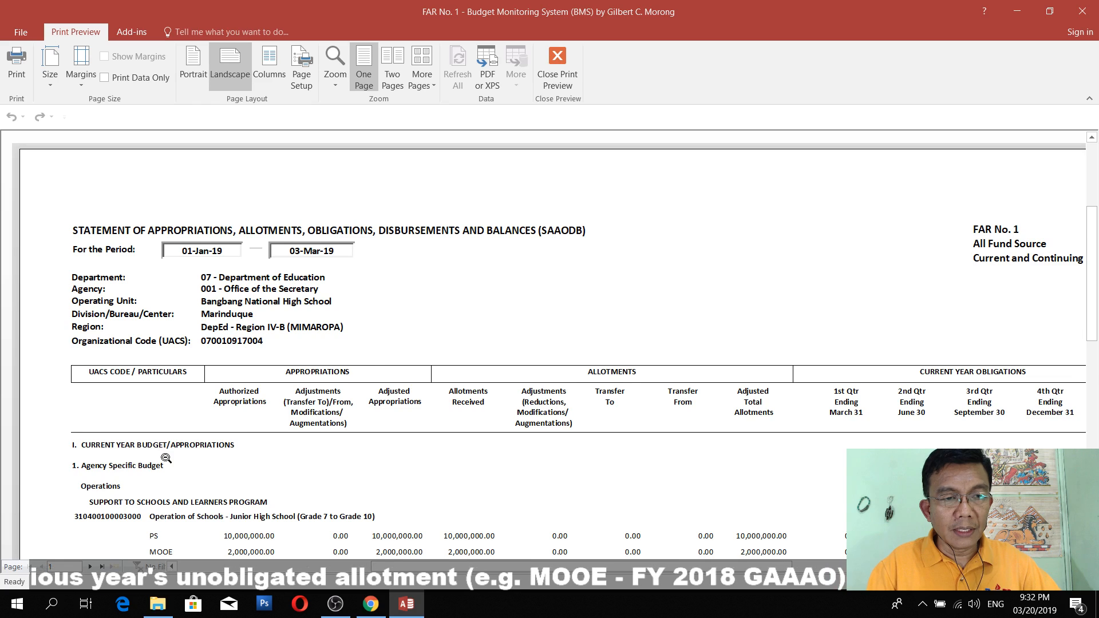
Review the current year and prior year's continuing MOOE appropriations, adjustments and allotments in the FAR No. 1 report, and close its preview
scroll(166, 458, "down", 1)
scroll(143, 444, "down", 1)
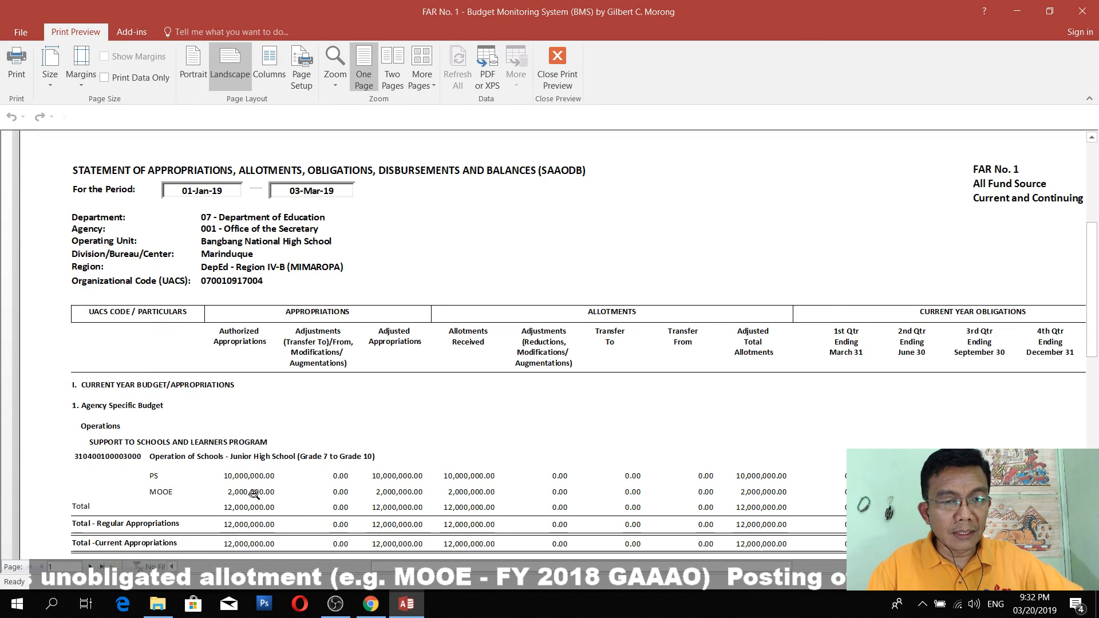
scroll(241, 489, "down", 5)
scroll(255, 466, "down", 2)
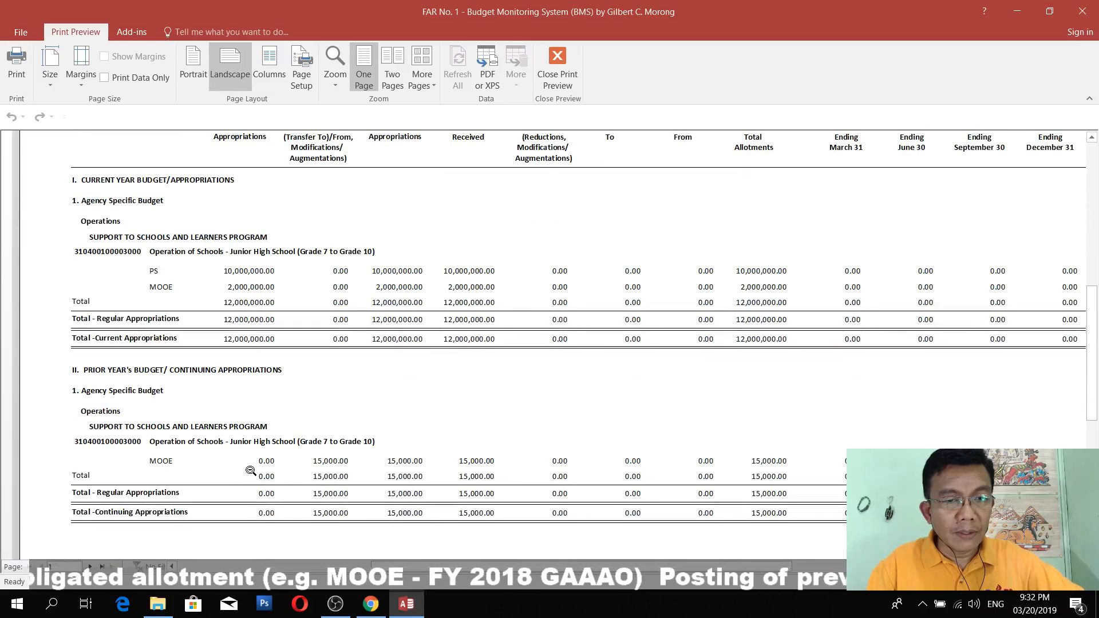
scroll(262, 454, "up", 1)
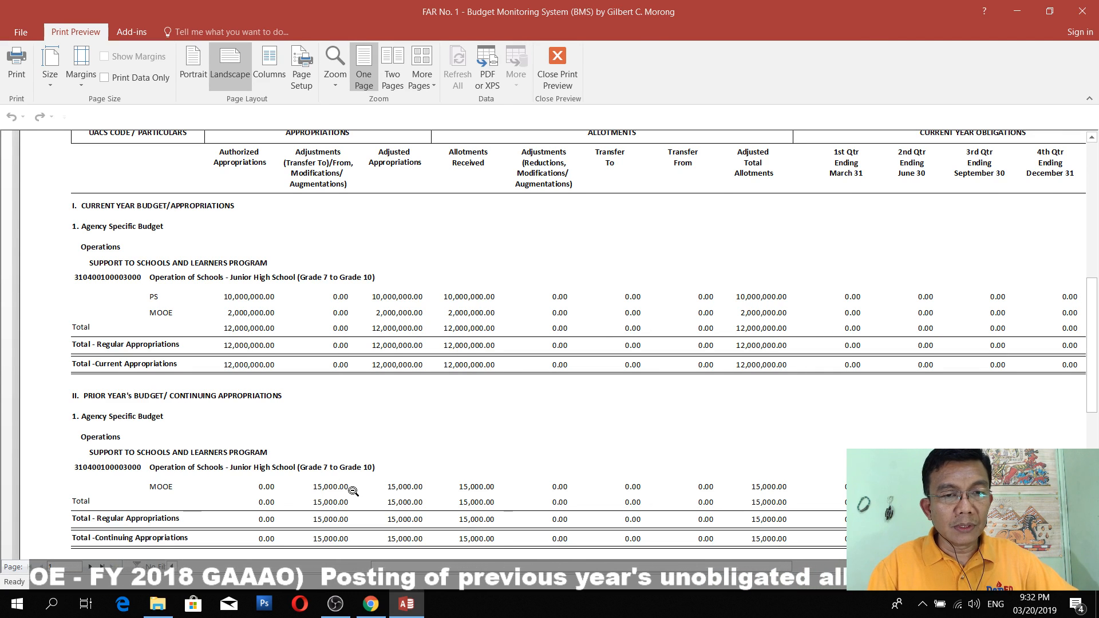
scroll(352, 492, "up", 1)
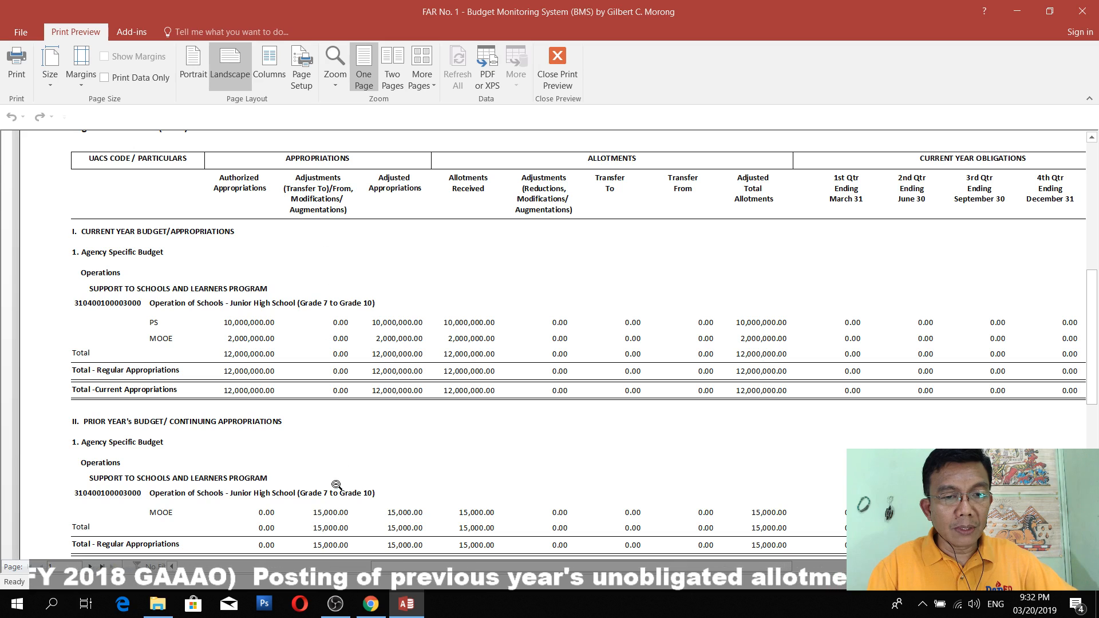
scroll(330, 519, "down", 1)
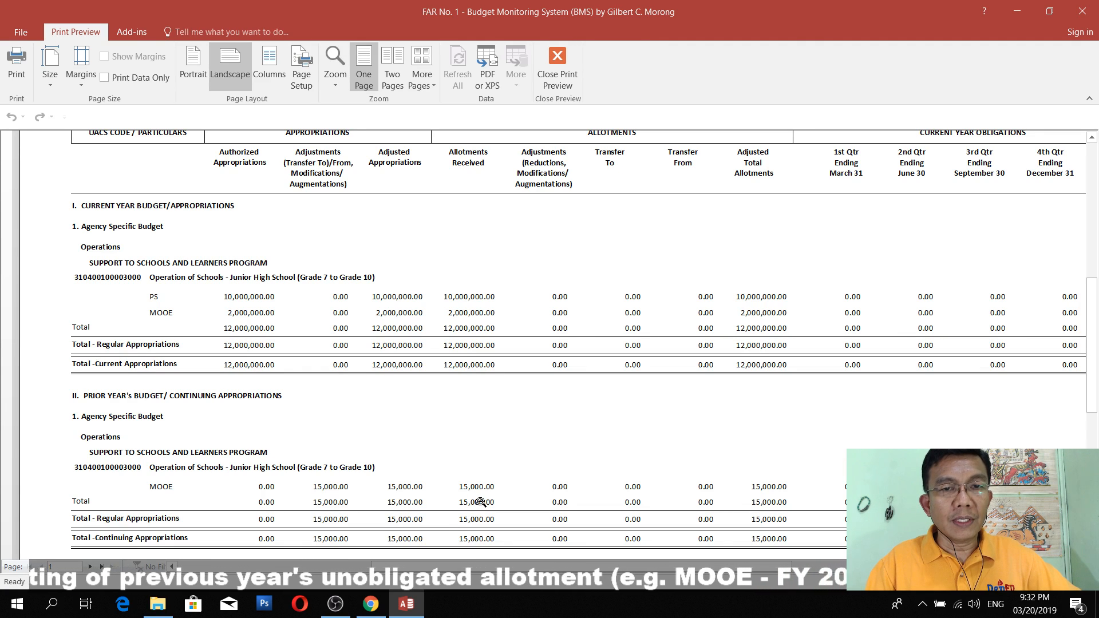
scroll(480, 502, "down", 2)
scroll(481, 505, "up", 3)
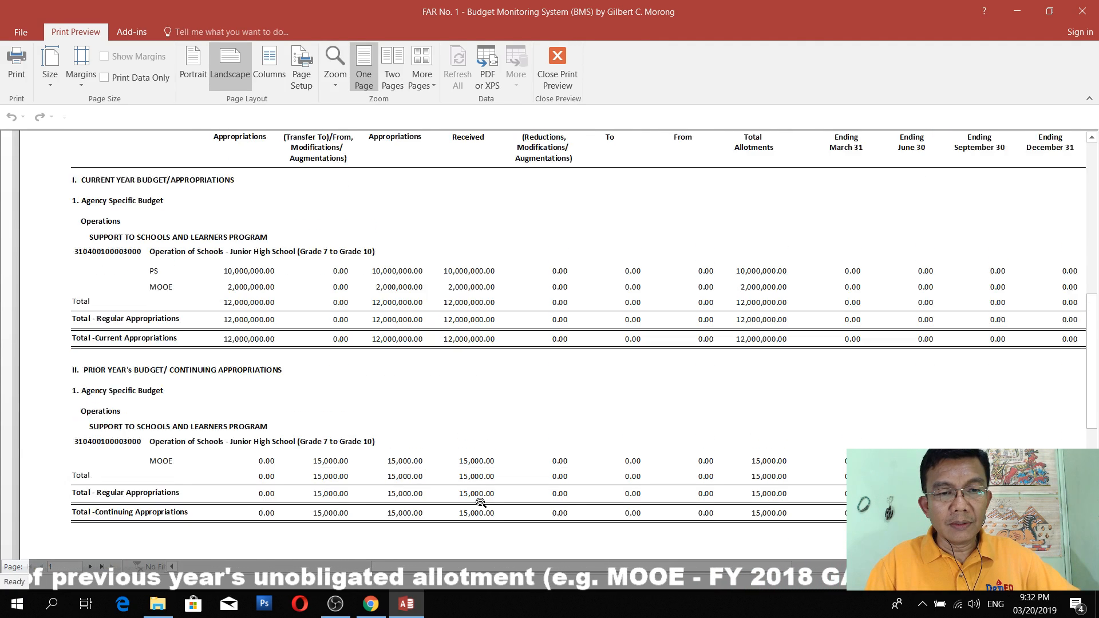
scroll(488, 429, "down", 1)
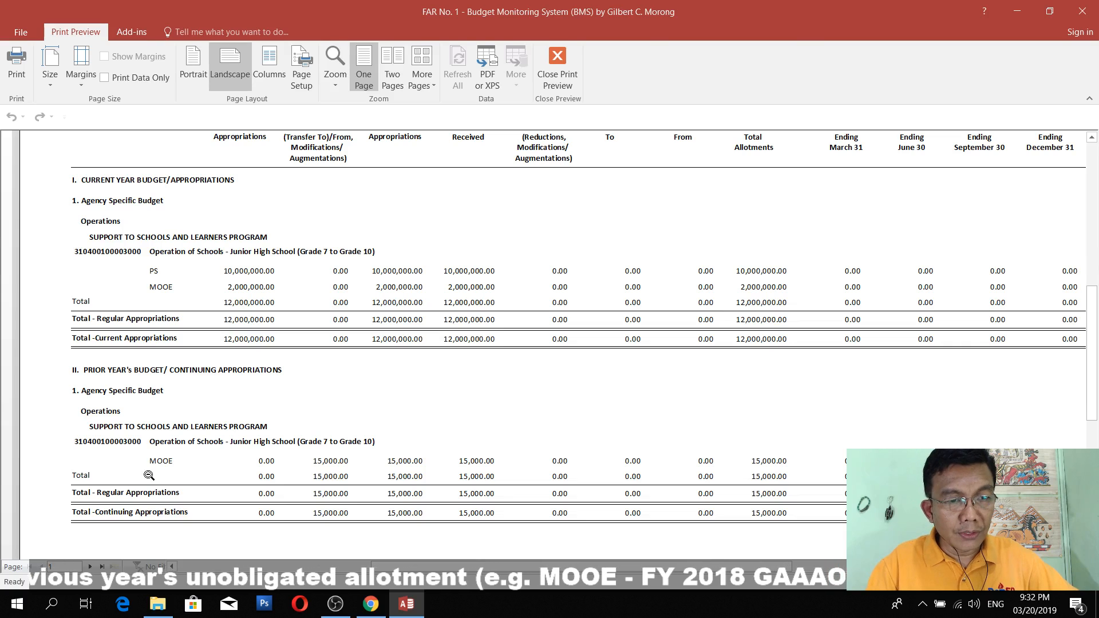
left_click(557, 64)
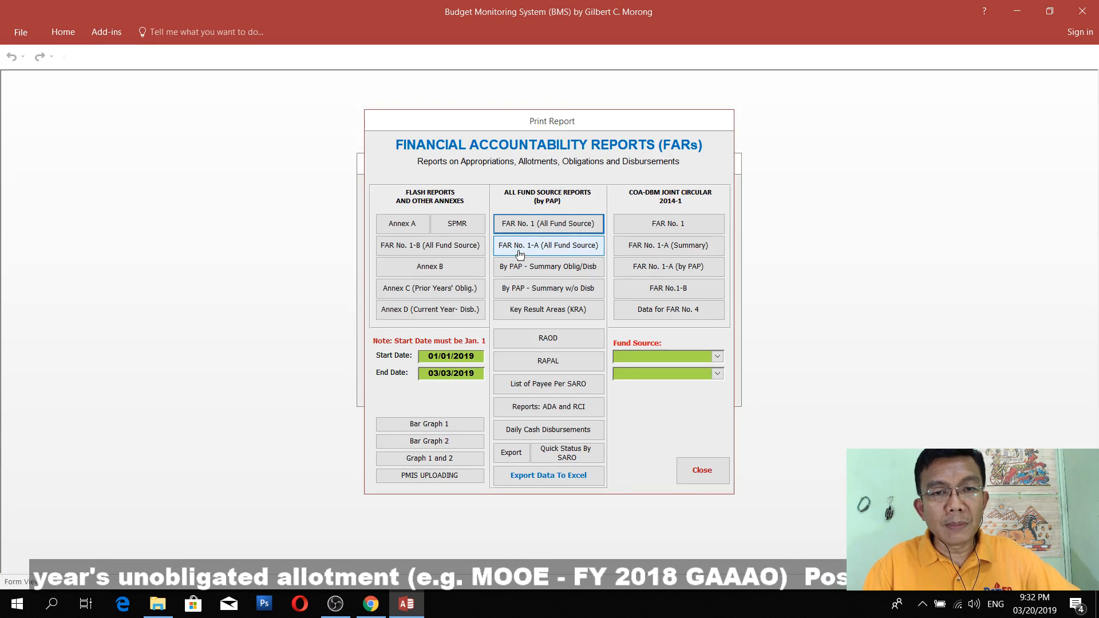
Generate the FAR No. 1-A (All Fund Source) report for the period 01/01/2019 to 03/03/2019
left_click(552, 253)
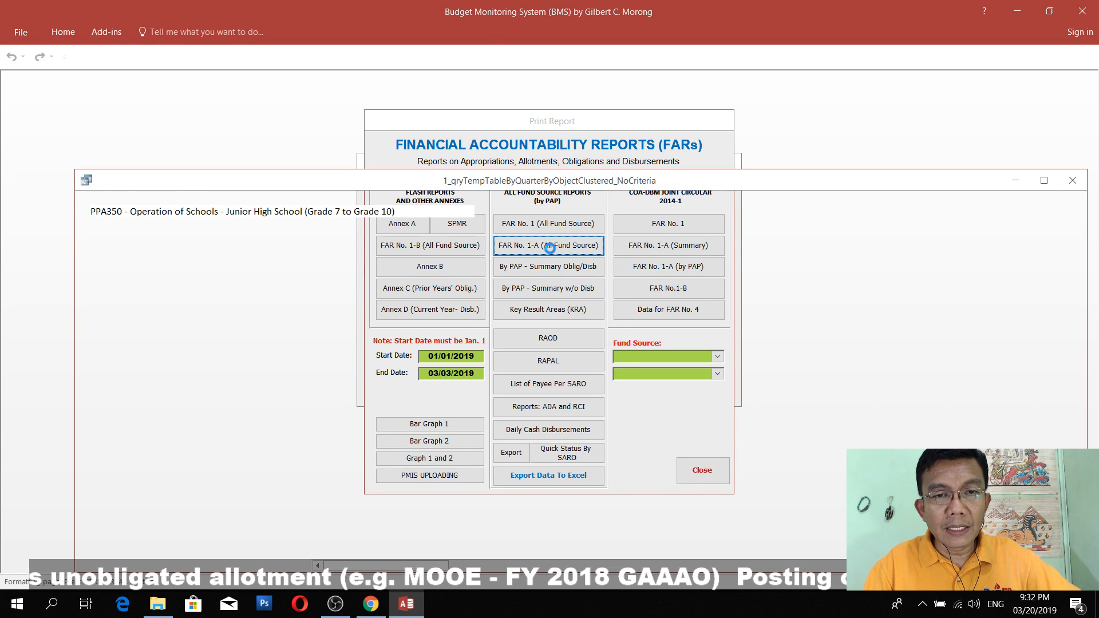
scroll(455, 345, "down", 2)
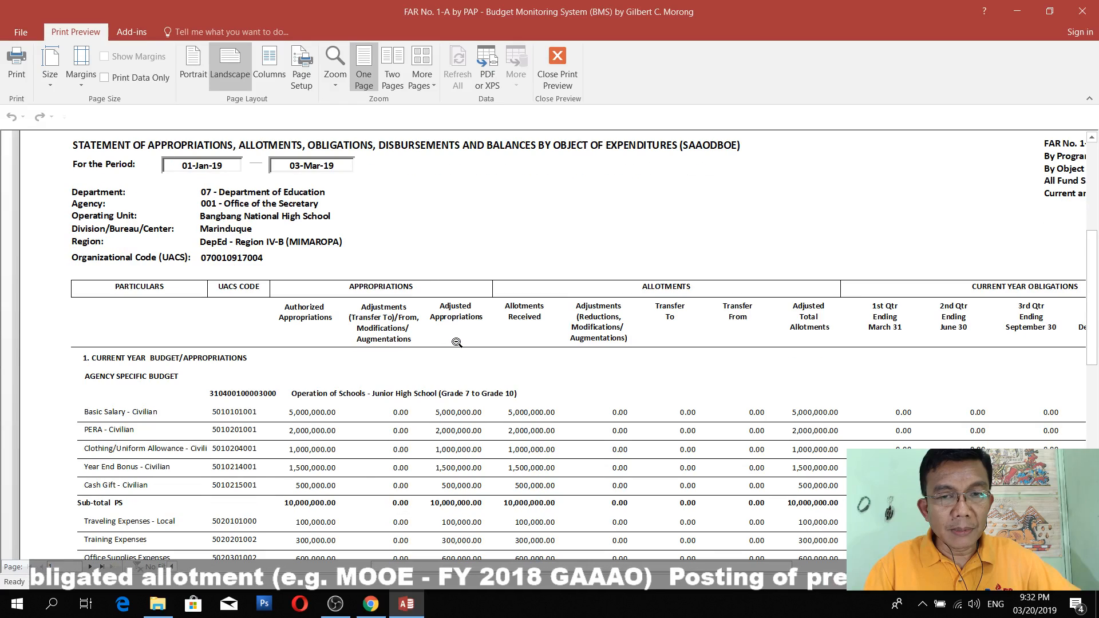
scroll(829, 266, "right", 3)
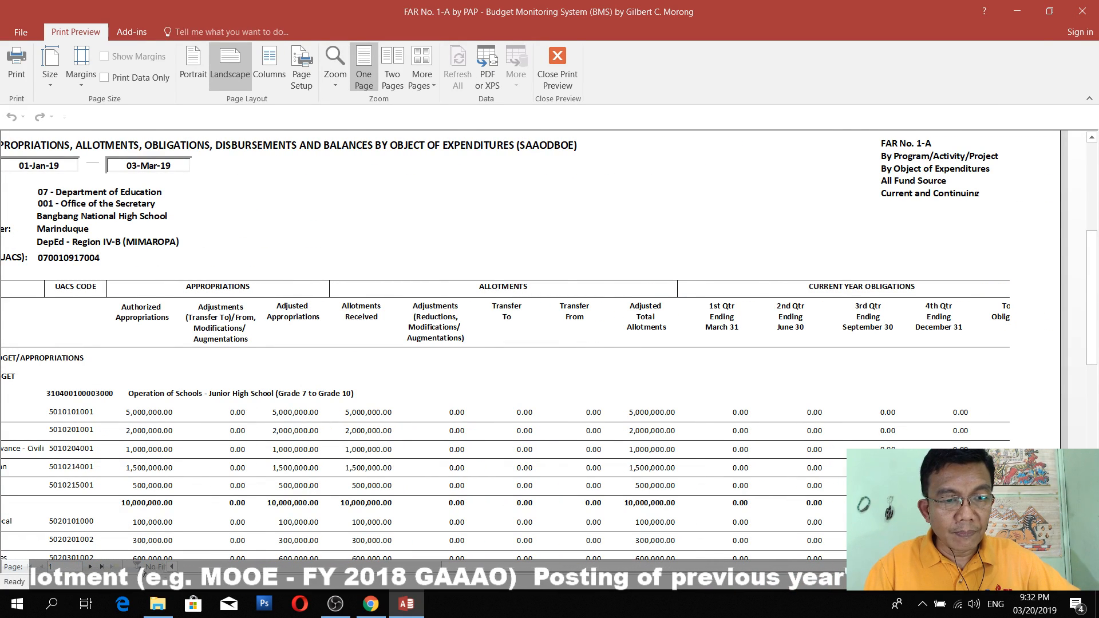
left_click(419, 567)
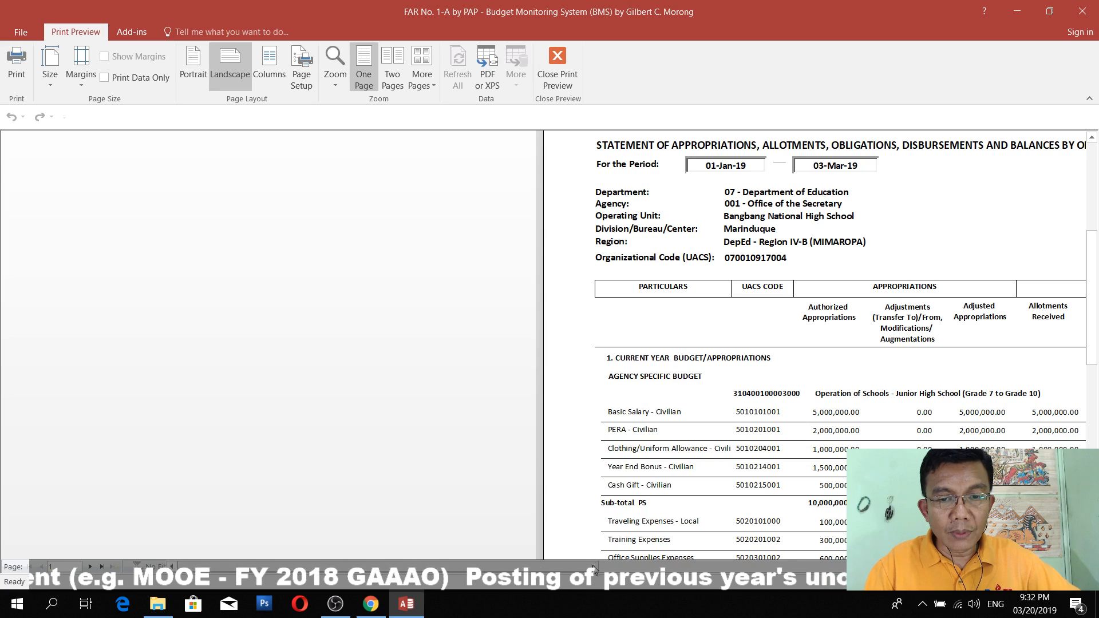
left_click_drag(594, 567, 761, 567)
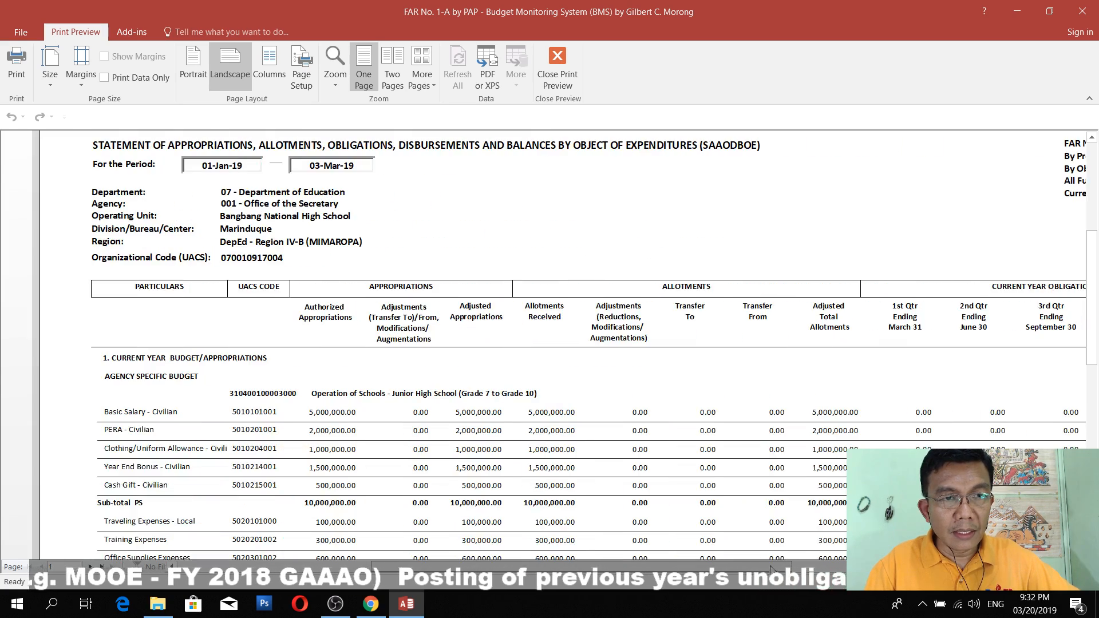
Check the prior years' Office Supplies and Electricity Expenses adjustments and allotments in the FAR No. 1-A report, and close the preview and reports form
scroll(256, 390, "down", 1)
scroll(256, 390, "down", 10)
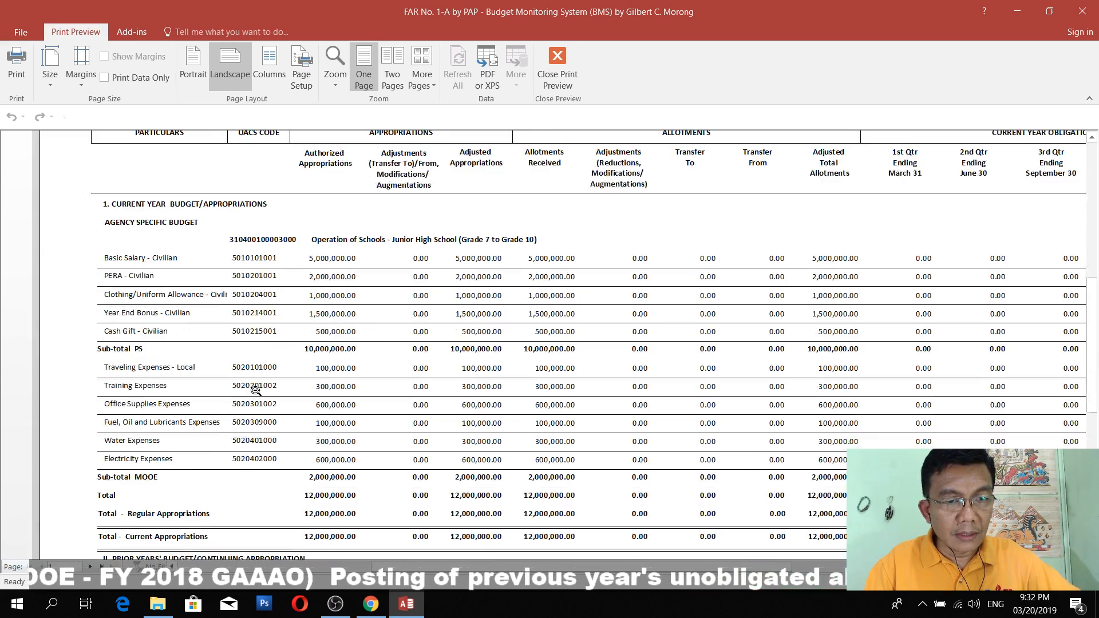
scroll(255, 390, "down", 3)
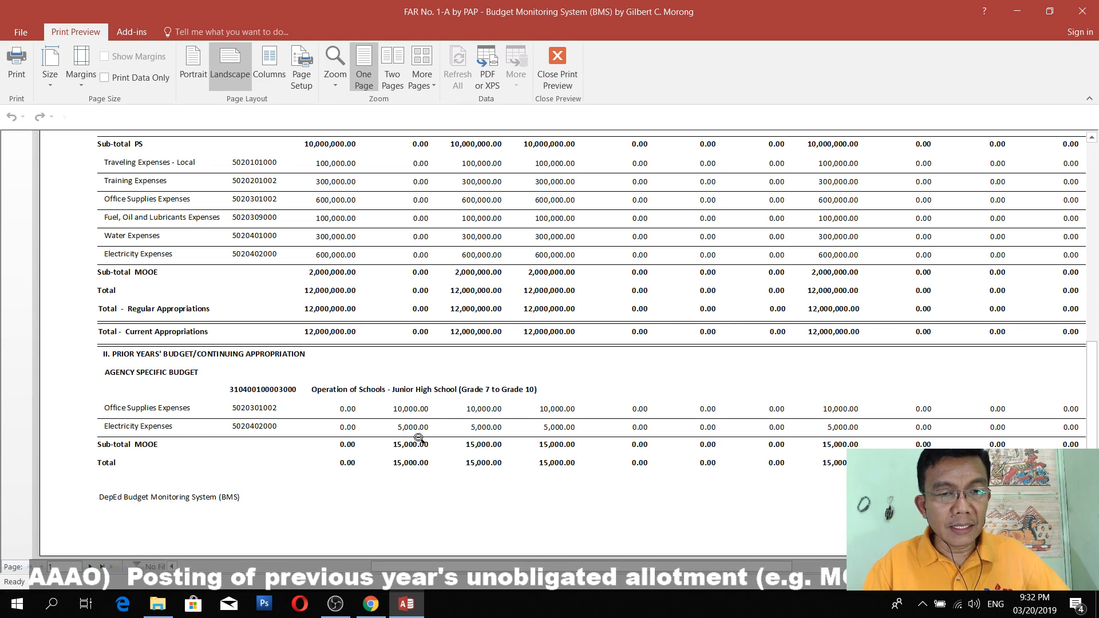
scroll(409, 438, "up", 5)
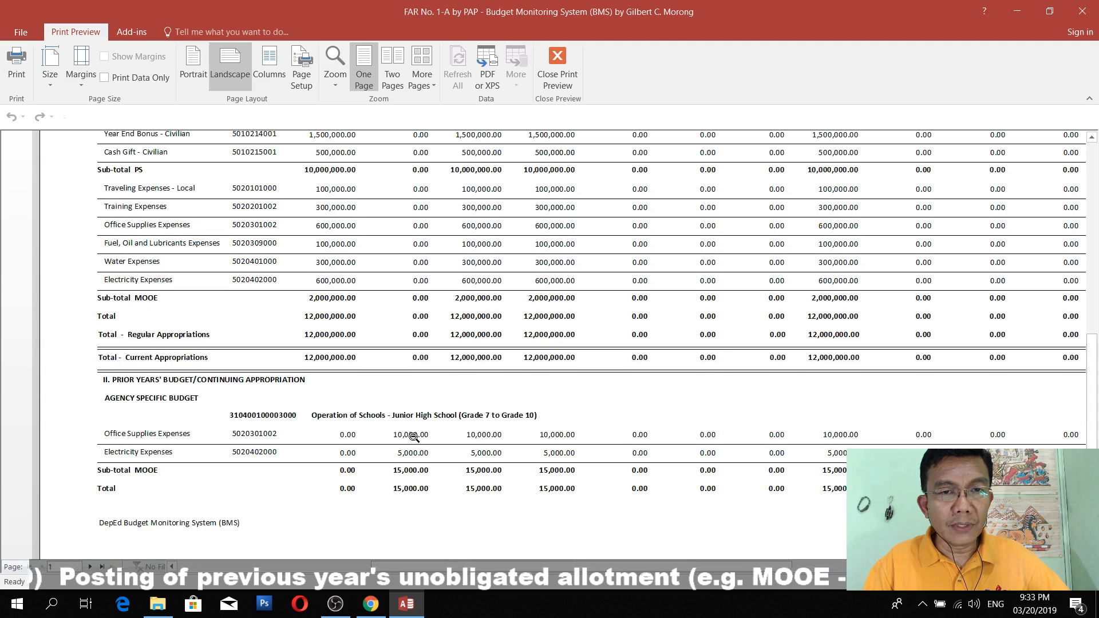
scroll(416, 433, "up", 3)
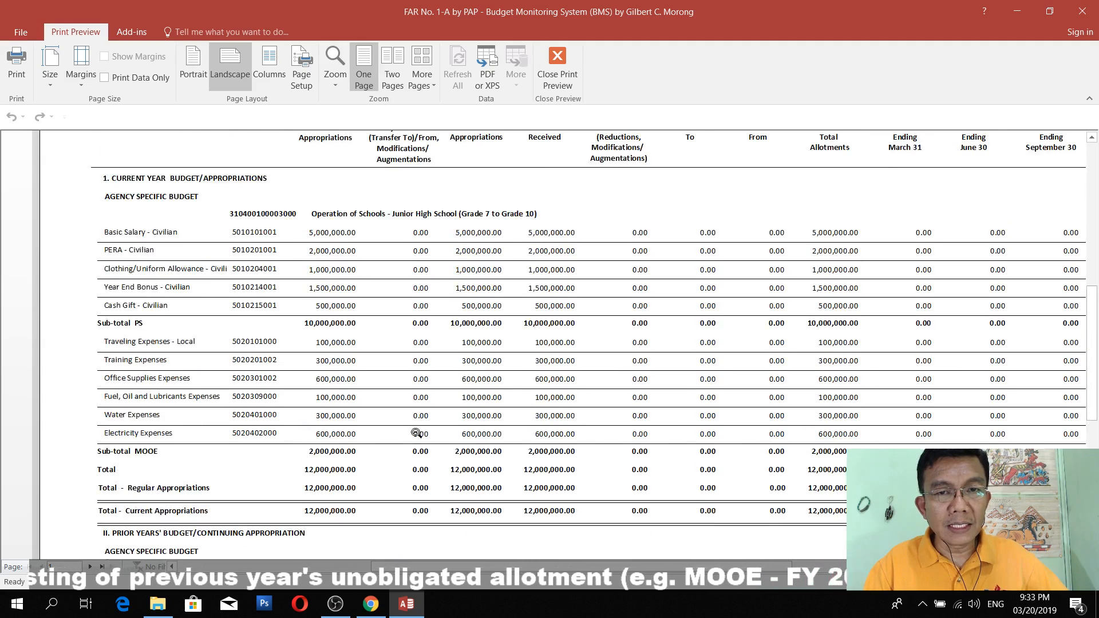
scroll(426, 429, "down", 6)
scroll(425, 428, "down", 1)
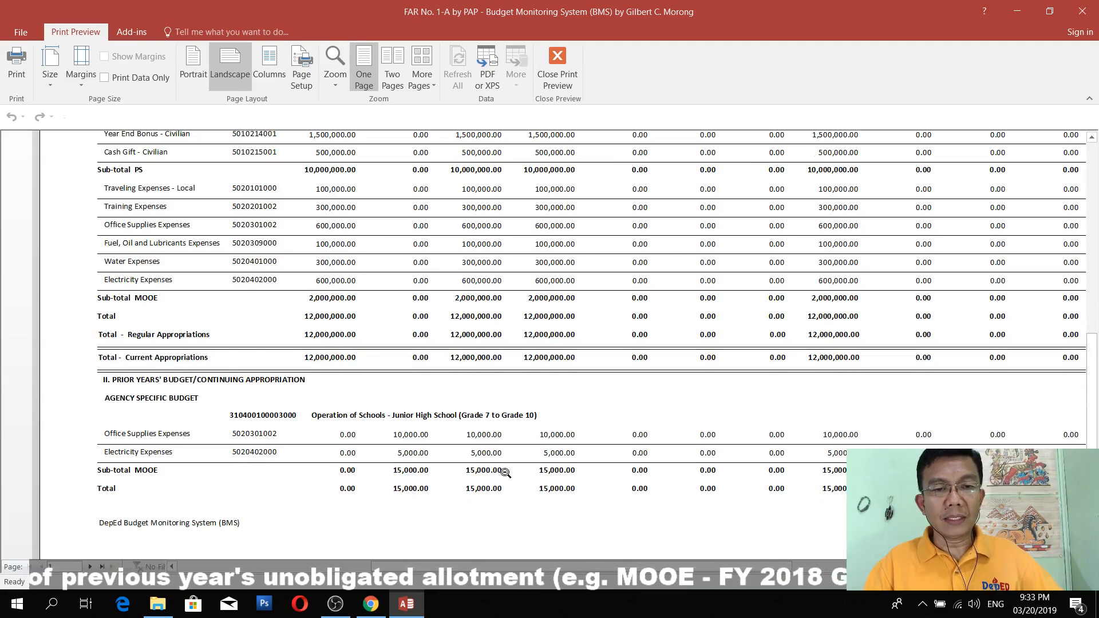
scroll(487, 472, "down", 2)
scroll(471, 473, "up", 3)
left_click(558, 66)
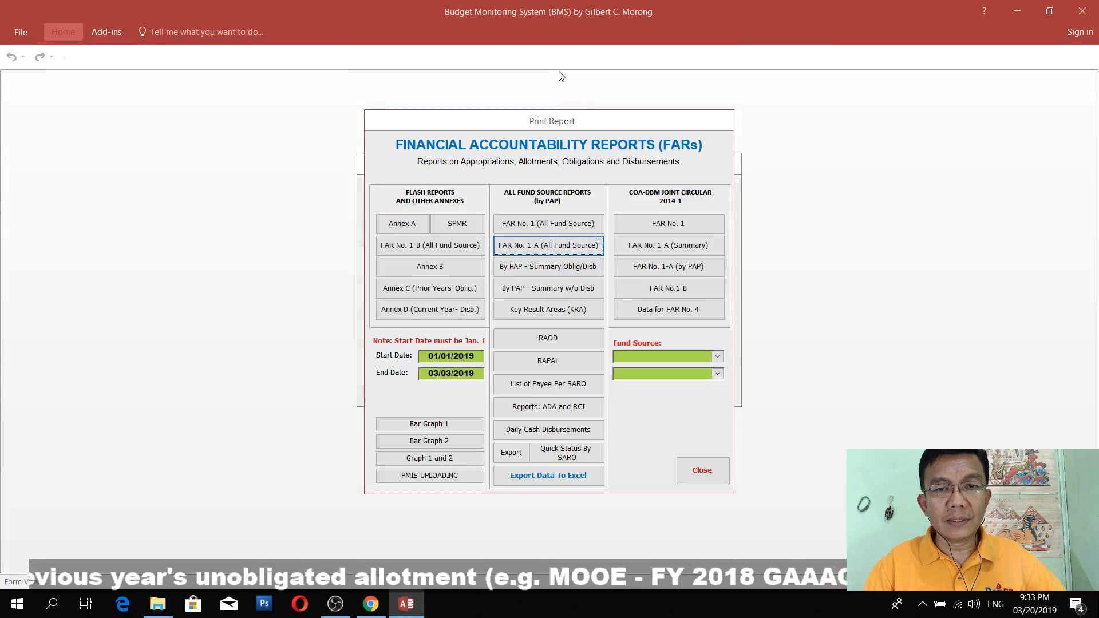
left_click(700, 469)
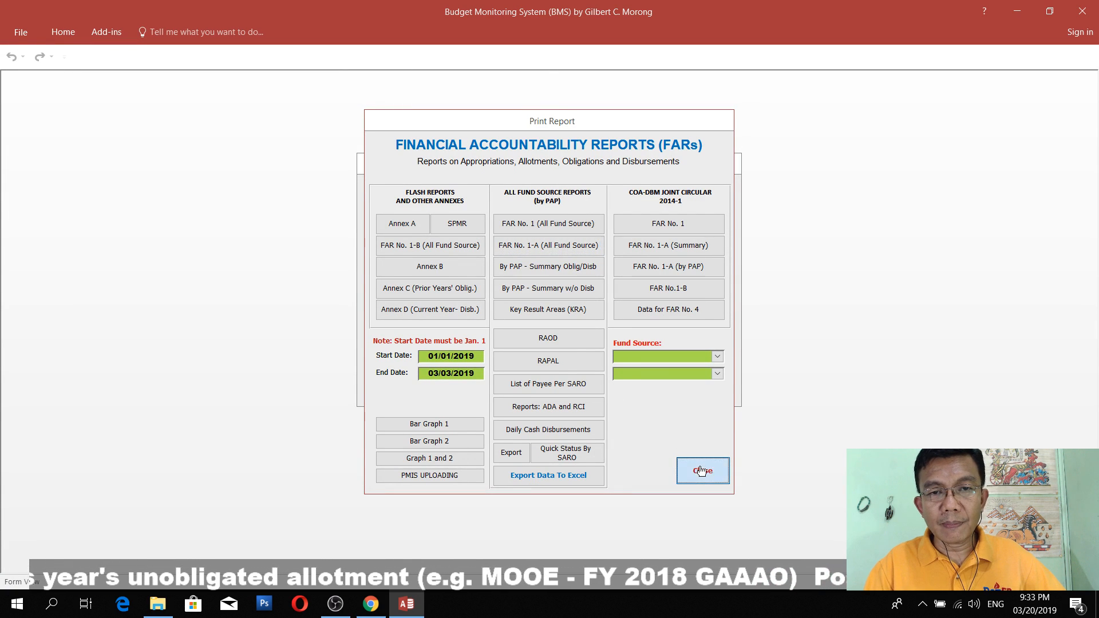